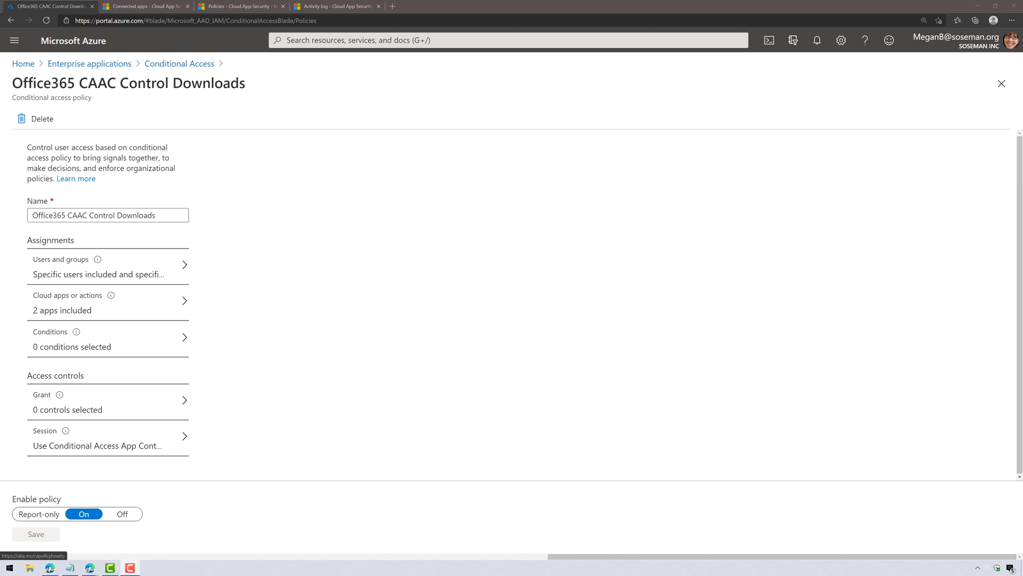
# Step: Review the policy's users, cloud apps, conditions and grant, ending on Session's custom App Control policy
pyautogui.click(184, 273)
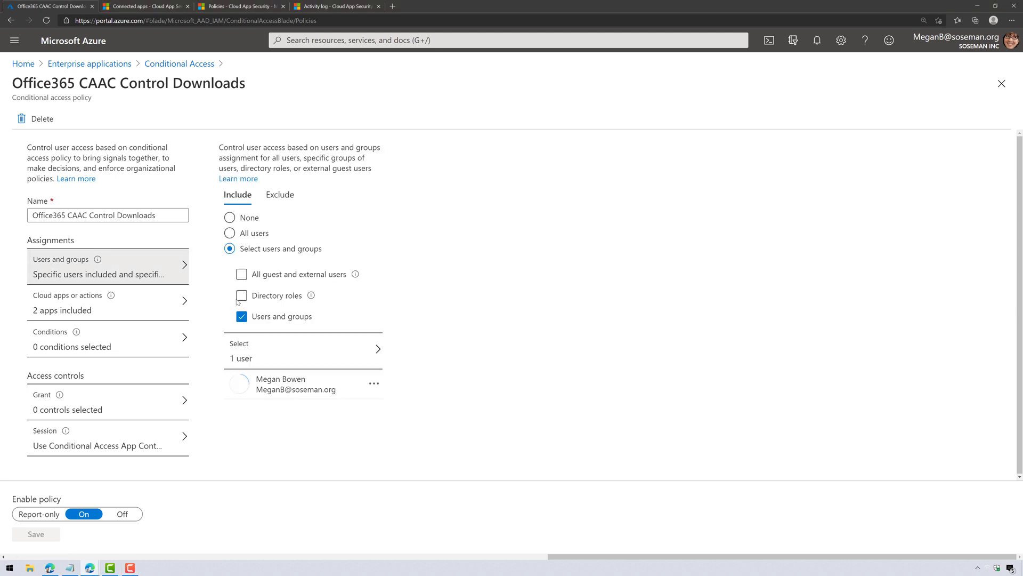
pyautogui.click(133, 304)
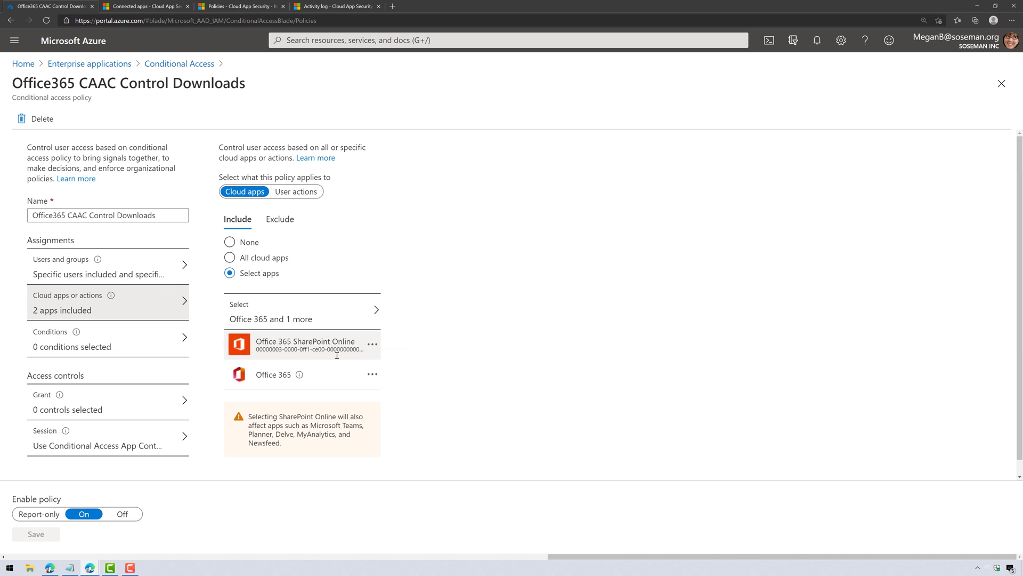
pyautogui.click(166, 347)
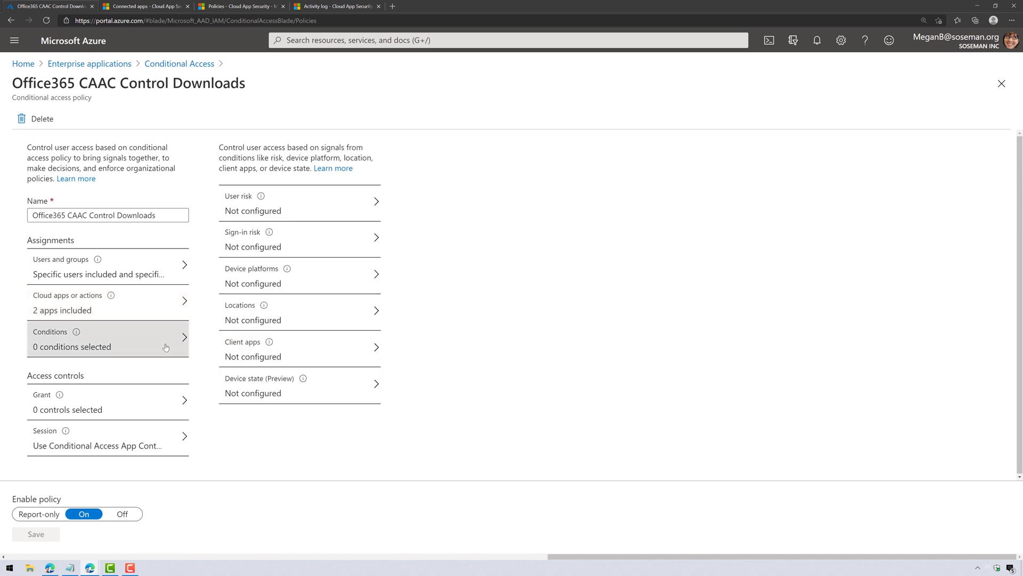
pyautogui.click(156, 411)
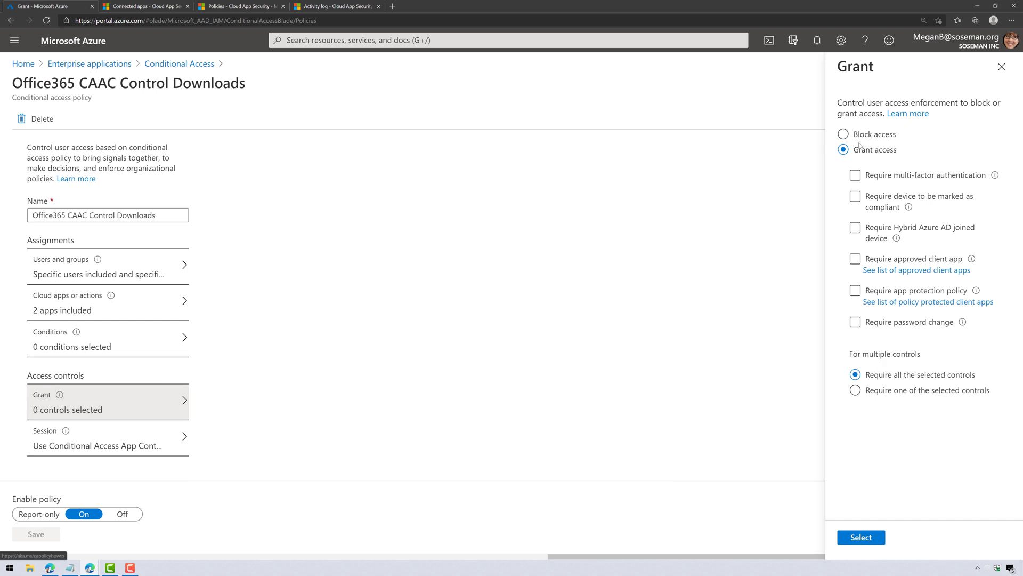
pyautogui.click(182, 440)
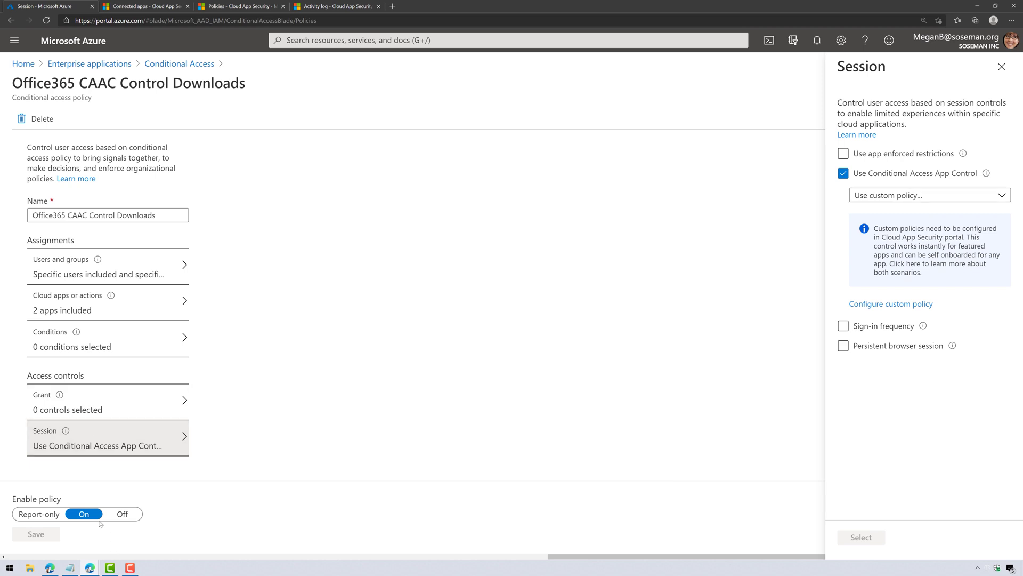
# Step: Scroll the 22 App Control apps to confirm Google Workspace, Exchange Online and OneDrive are connected
pyautogui.click(171, 4)
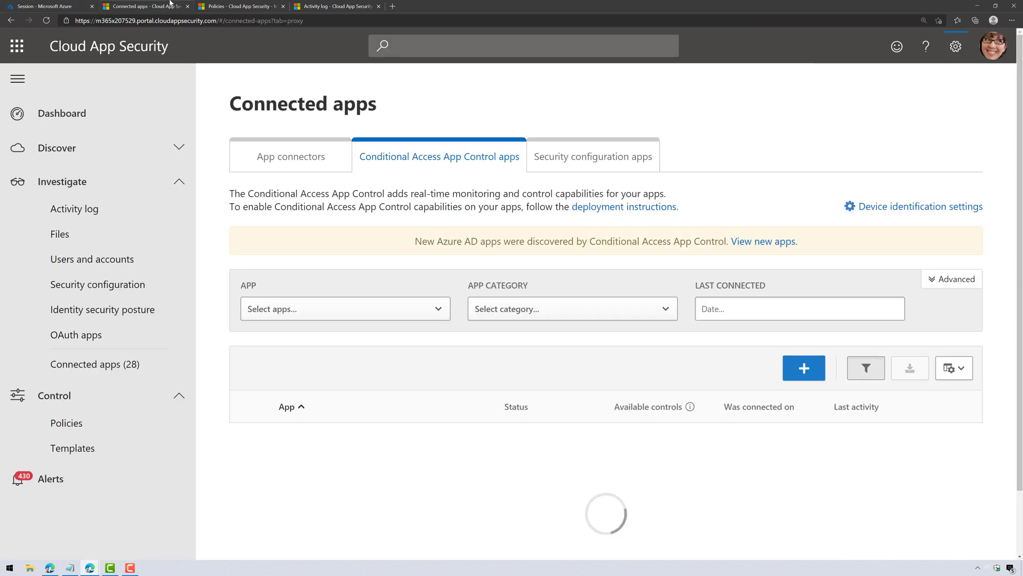
pyautogui.scroll(-3, 396, 369)
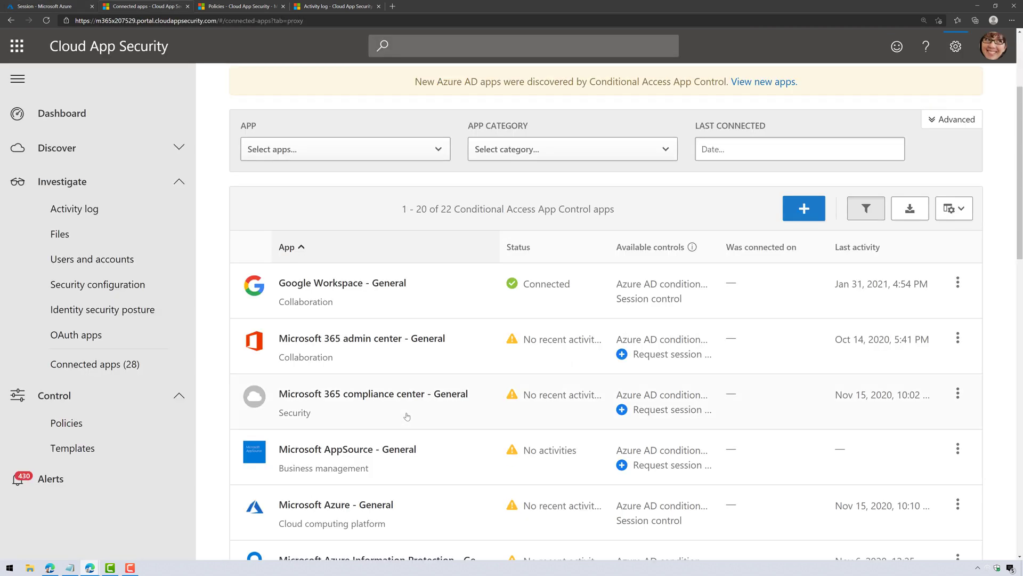
pyautogui.scroll(-9, 406, 416)
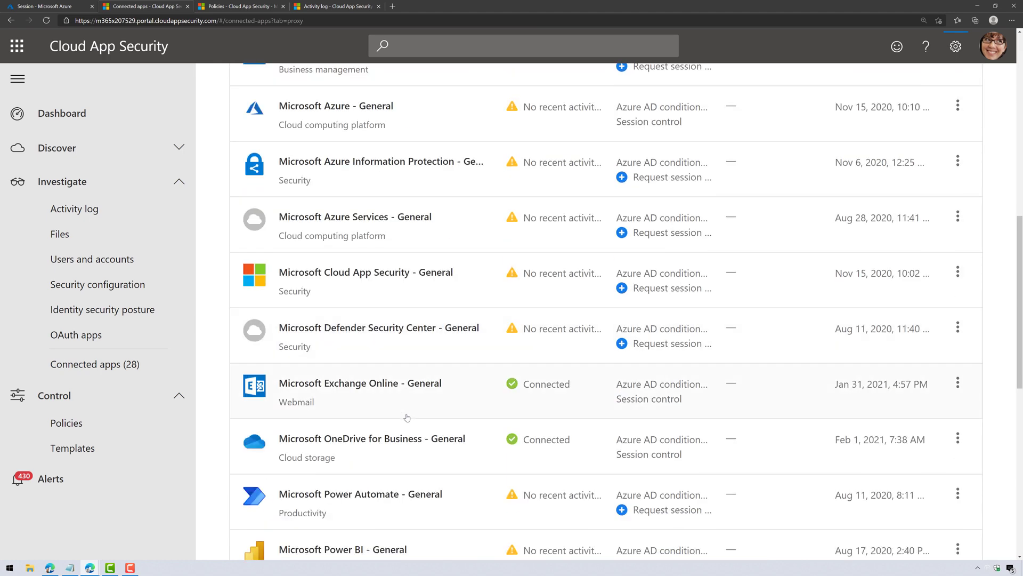
pyautogui.scroll(-2, 407, 416)
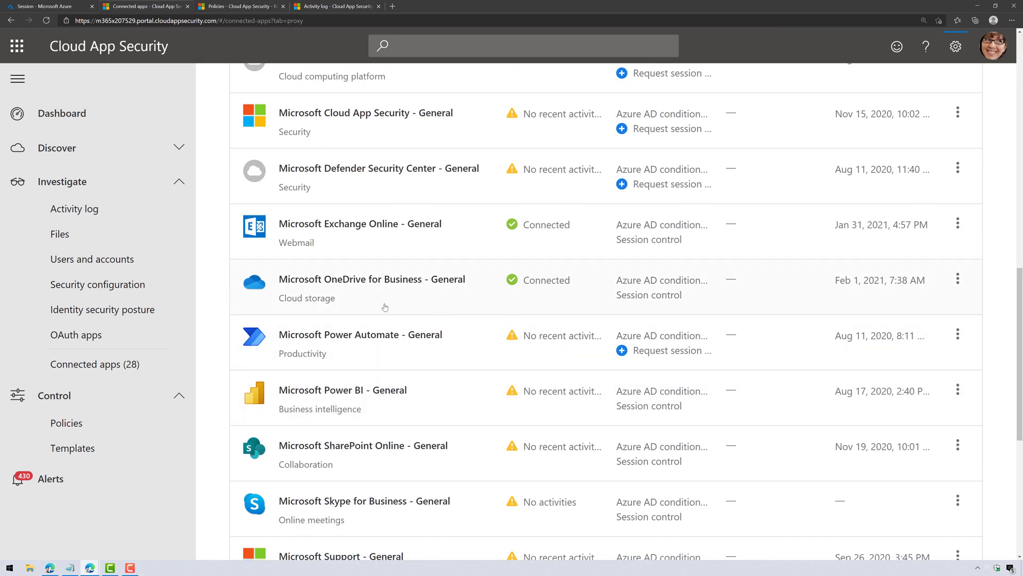
pyautogui.scroll(15, 381, 314)
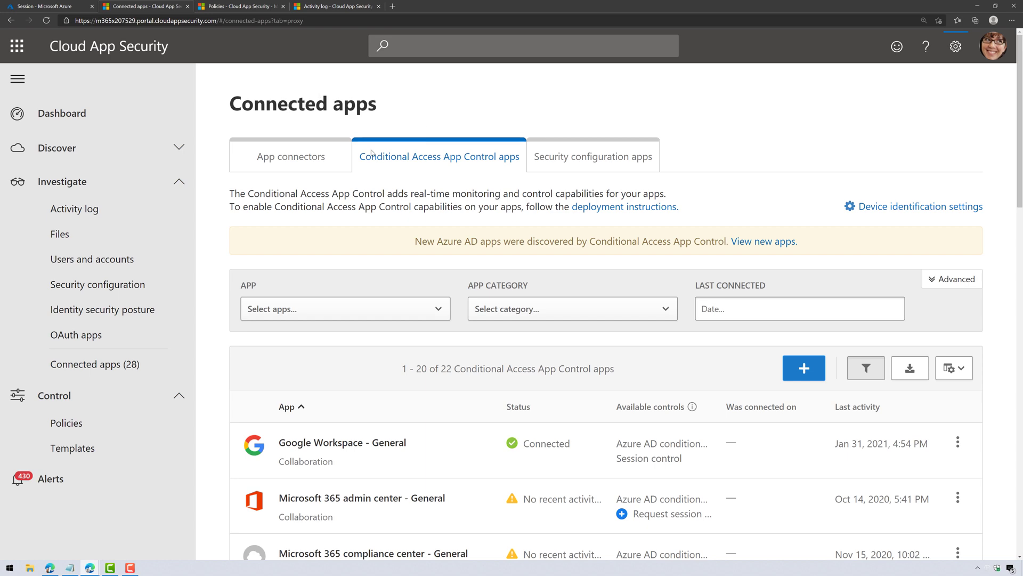
pyautogui.scroll(-9, 456, 398)
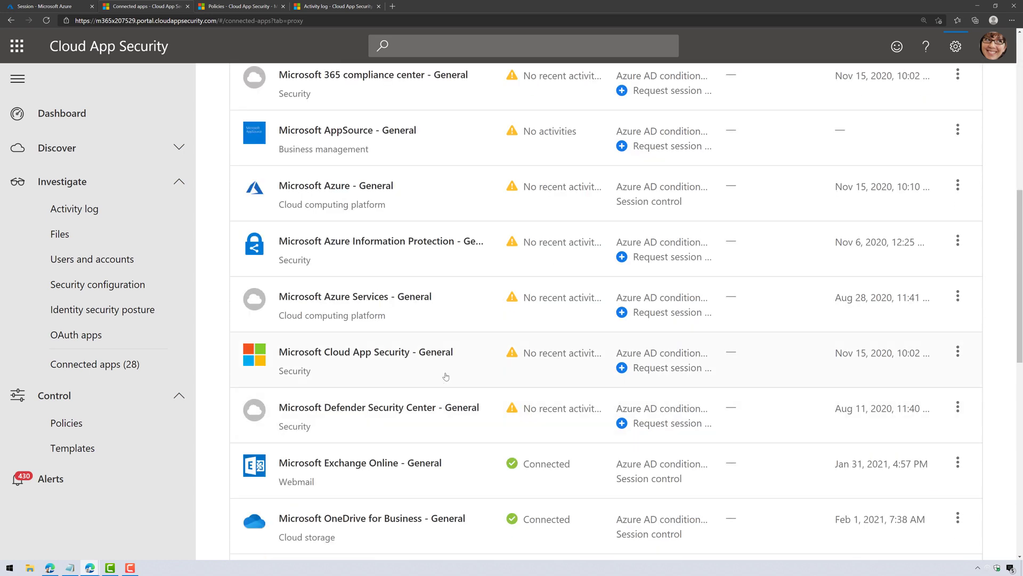
pyautogui.scroll(-1, 428, 479)
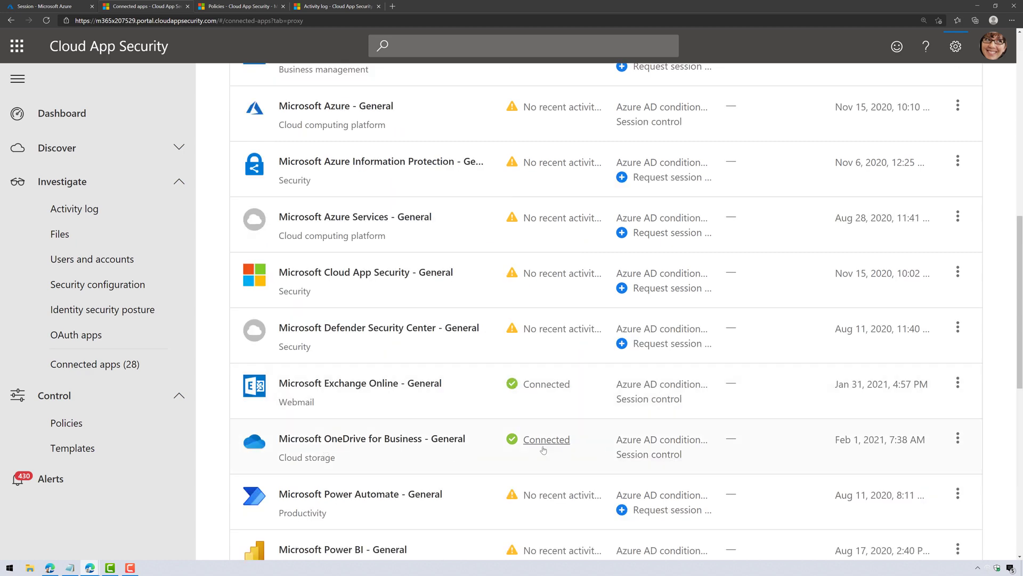
pyautogui.scroll(10, 539, 449)
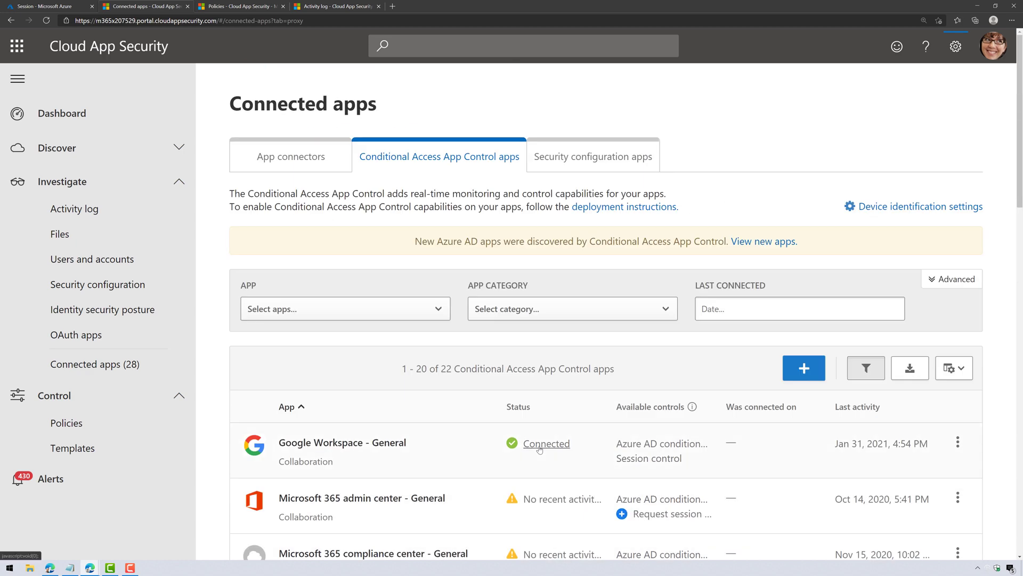
# Step: Open the Block Downloads of Sensitive Data policy and note its Control file download (with inspection) type
pyautogui.click(540, 449)
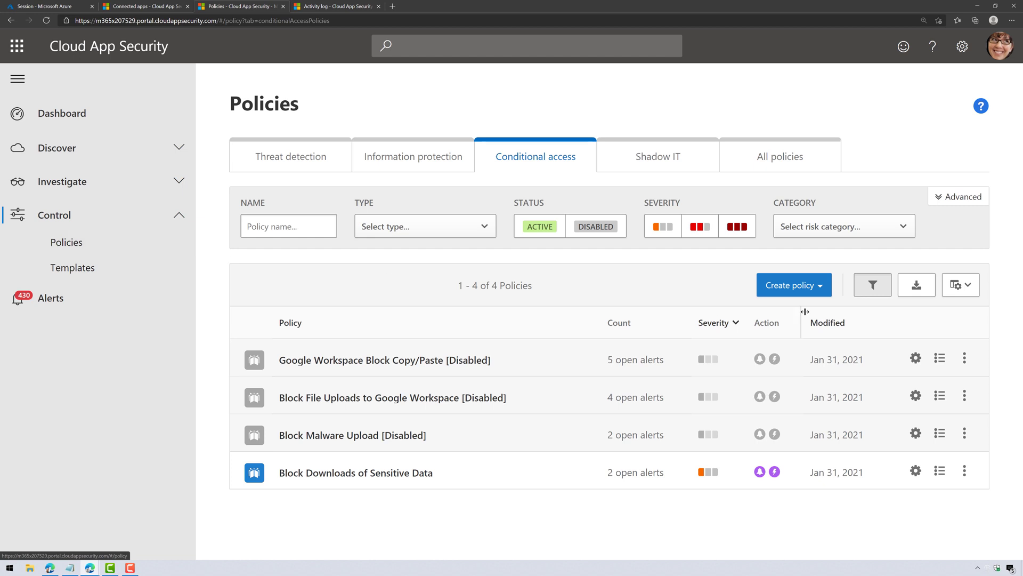
pyautogui.click(804, 286)
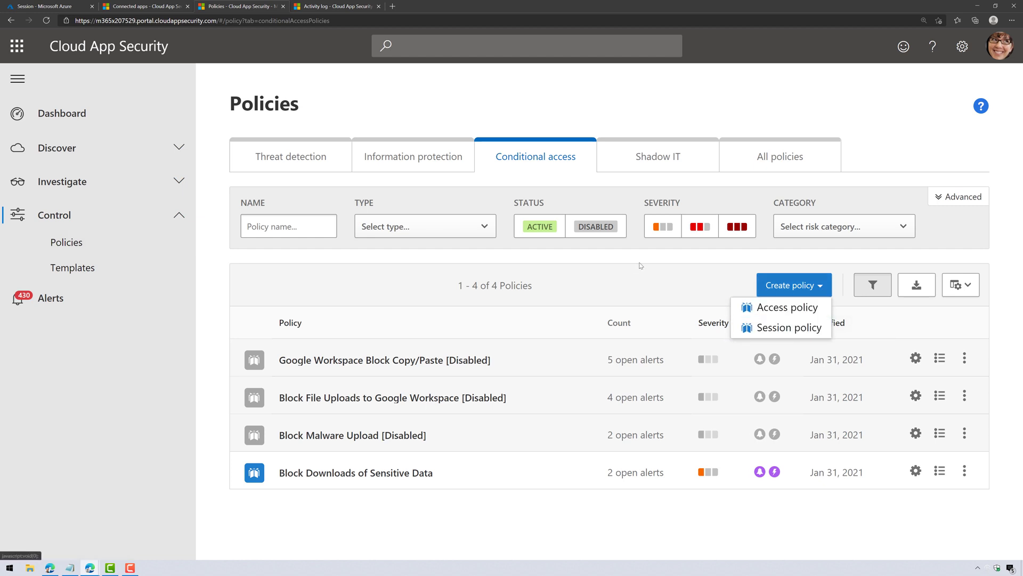
pyautogui.click(409, 479)
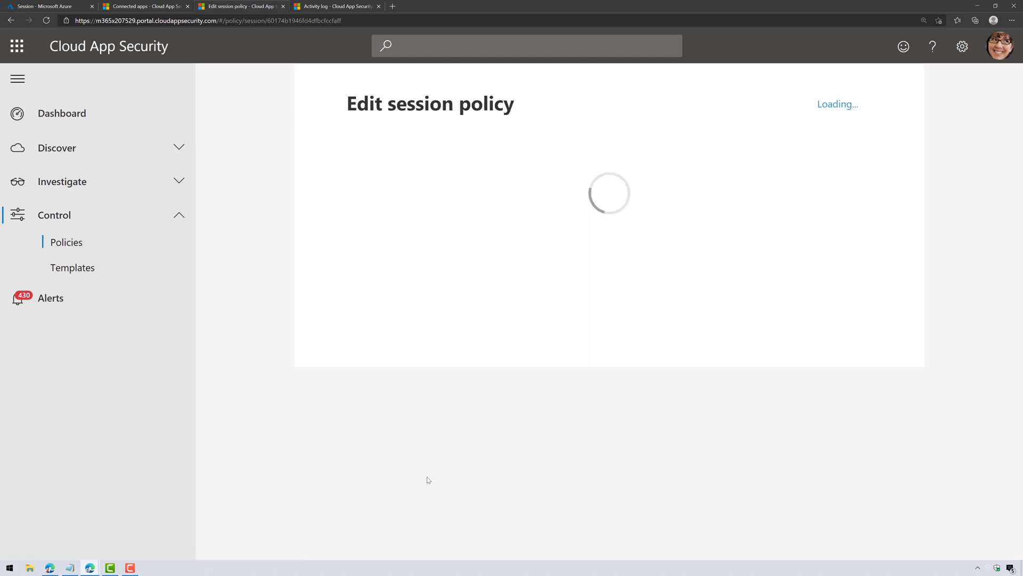
pyautogui.scroll(-3, 566, 420)
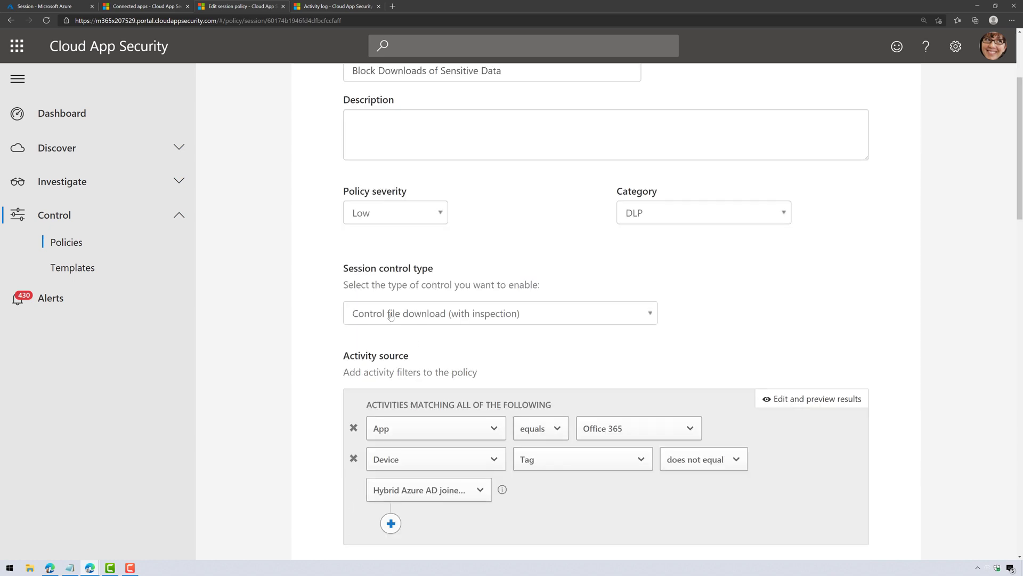
pyautogui.moveTo(343, 269); pyautogui.dragTo(429, 273)
pyautogui.click(429, 273)
# Step: Inspect the App (Office 365) and Device tag filter lists without changing them
pyautogui.scroll(-2, 582, 386)
pyautogui.click(623, 353)
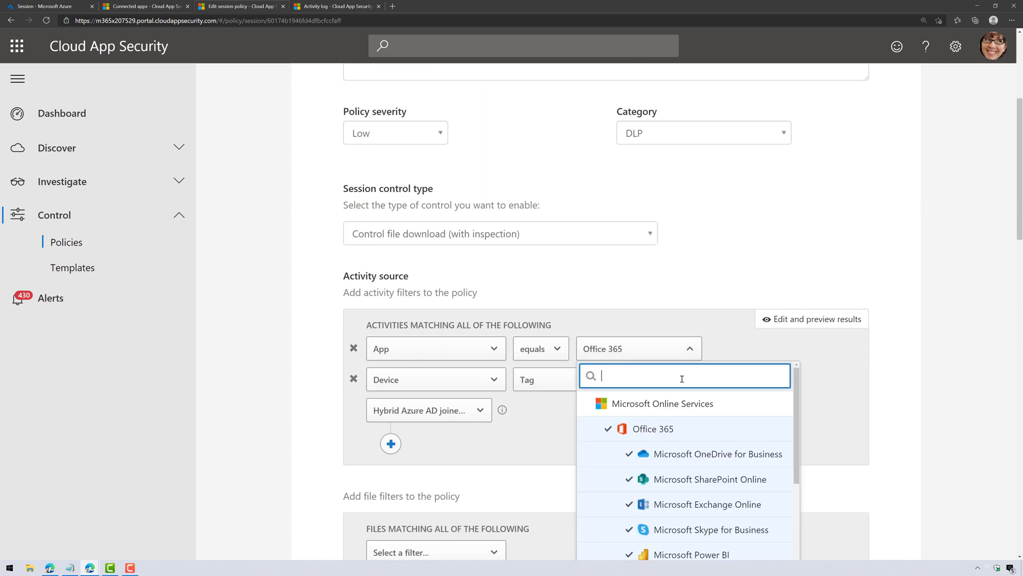
pyautogui.scroll(-4, 790, 521)
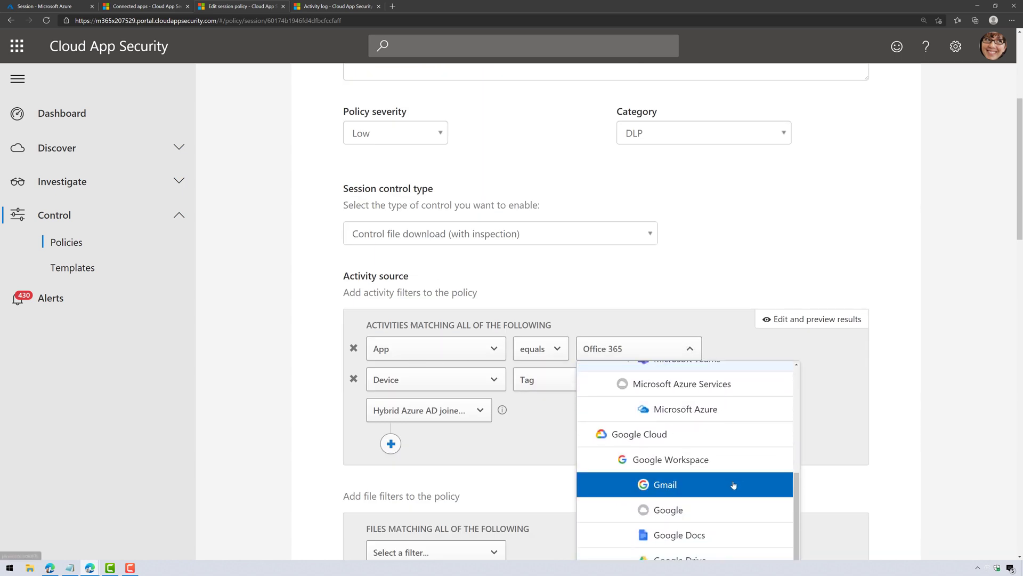
pyautogui.click(938, 405)
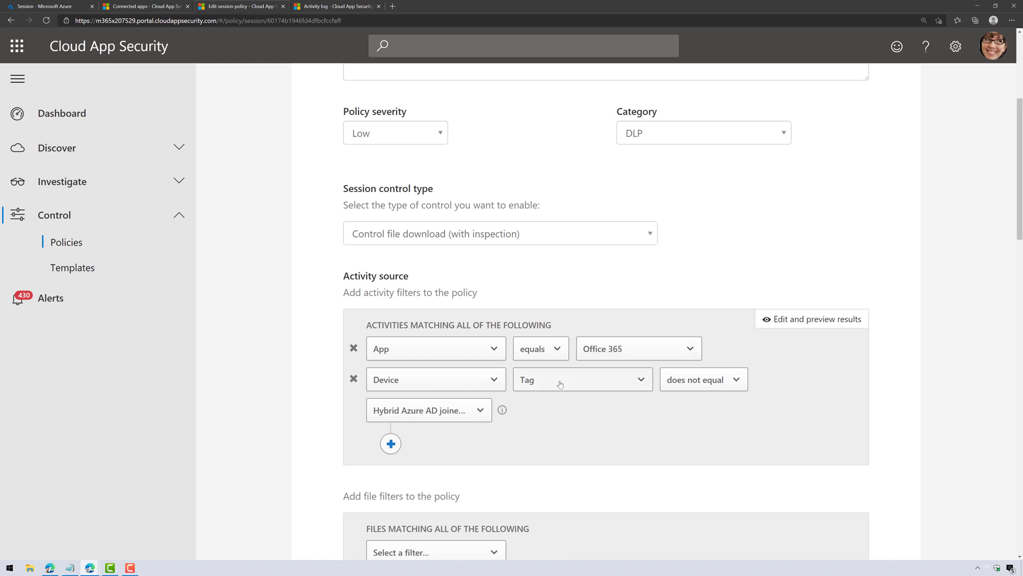
pyautogui.click(429, 415)
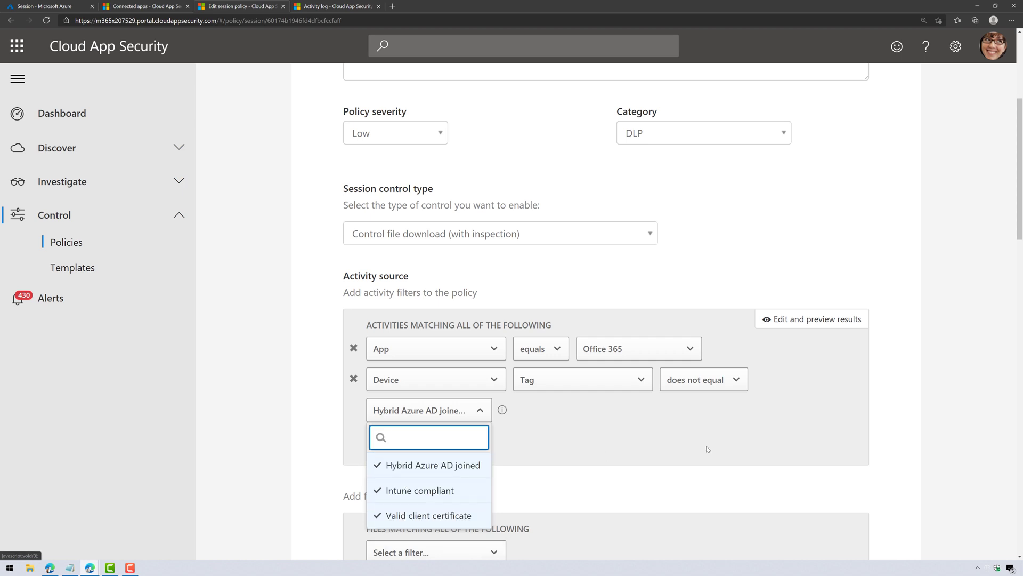
pyautogui.click(885, 420)
# Step: Review the Data Classification Service inspection method and the Project Falcon label condition
pyautogui.scroll(-5, 769, 461)
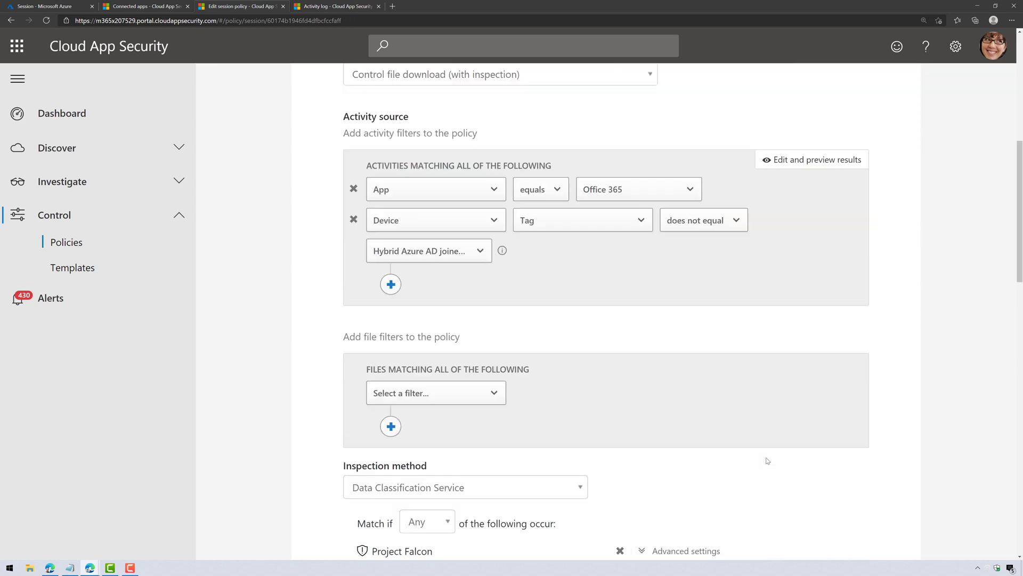
pyautogui.scroll(-2, 762, 455)
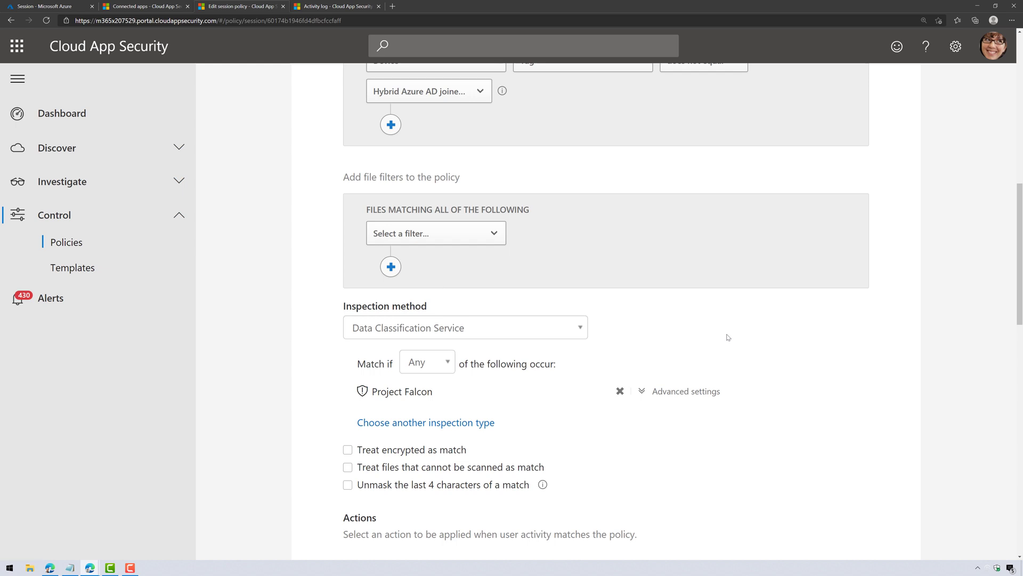
pyautogui.scroll(6, 728, 337)
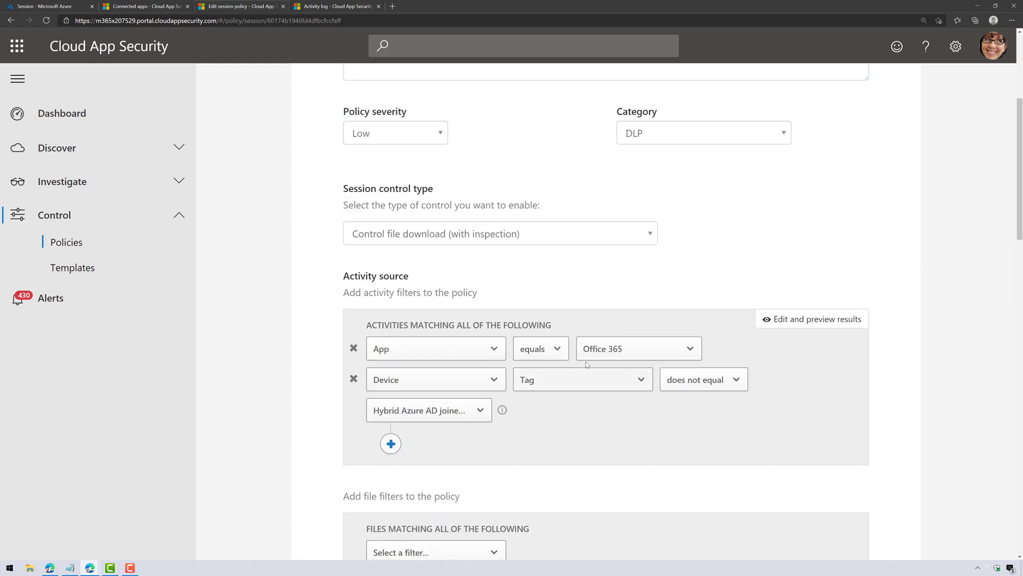
pyautogui.scroll(-6, 578, 473)
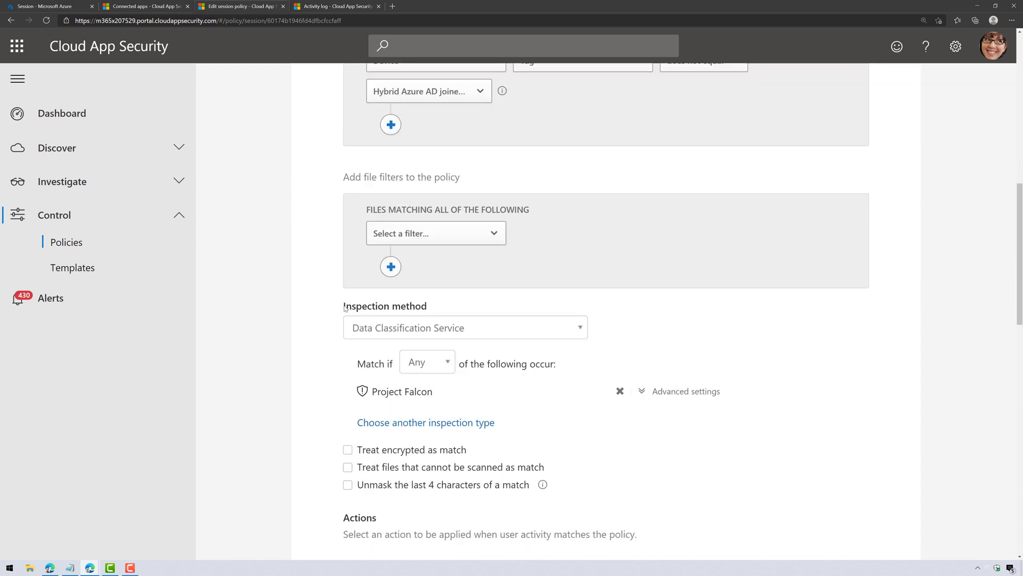
pyautogui.moveTo(345, 307); pyautogui.dragTo(433, 306)
pyautogui.click(435, 308)
pyautogui.moveTo(372, 392); pyautogui.dragTo(437, 397)
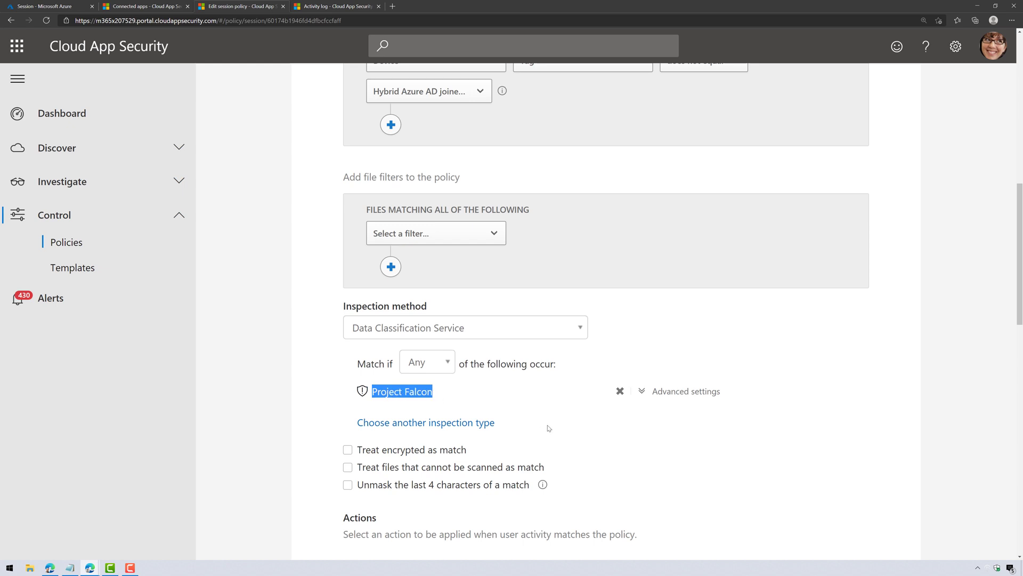
# Step: Check the custom personal-device block message and save the policy with Update
pyautogui.scroll(-3, 548, 426)
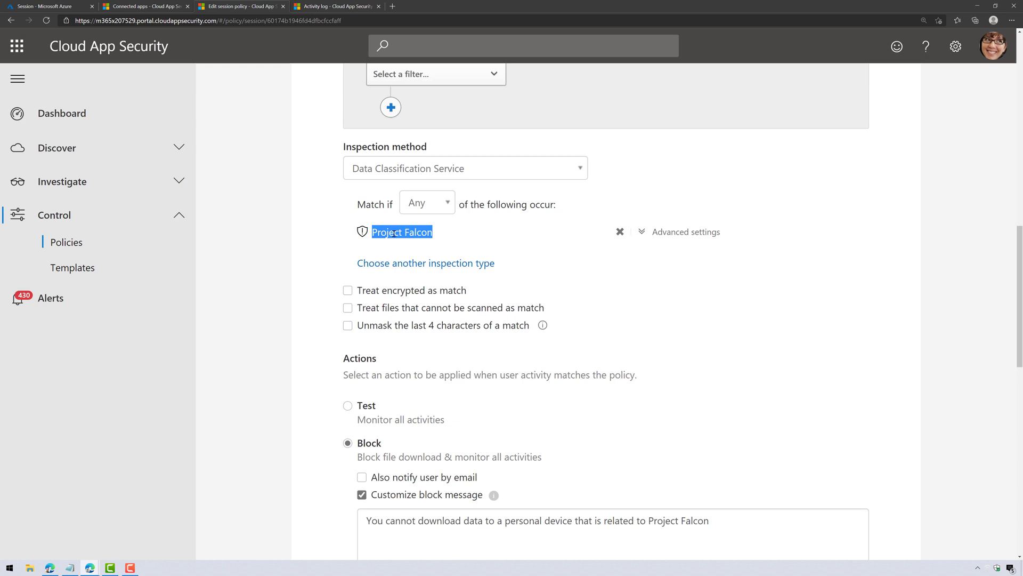
pyautogui.scroll(-2, 613, 373)
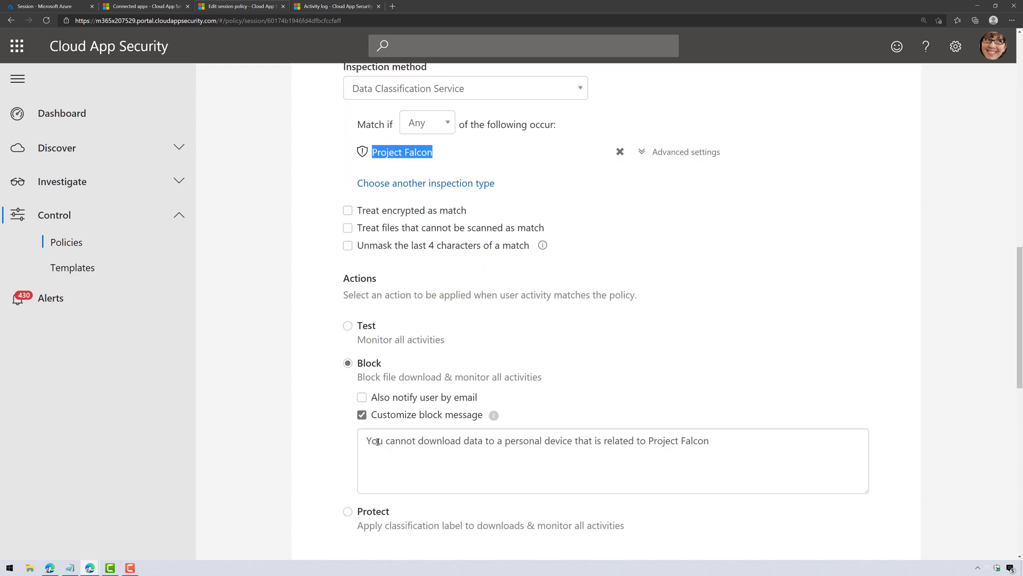
pyautogui.moveTo(372, 444); pyautogui.dragTo(767, 448)
pyautogui.click(766, 450)
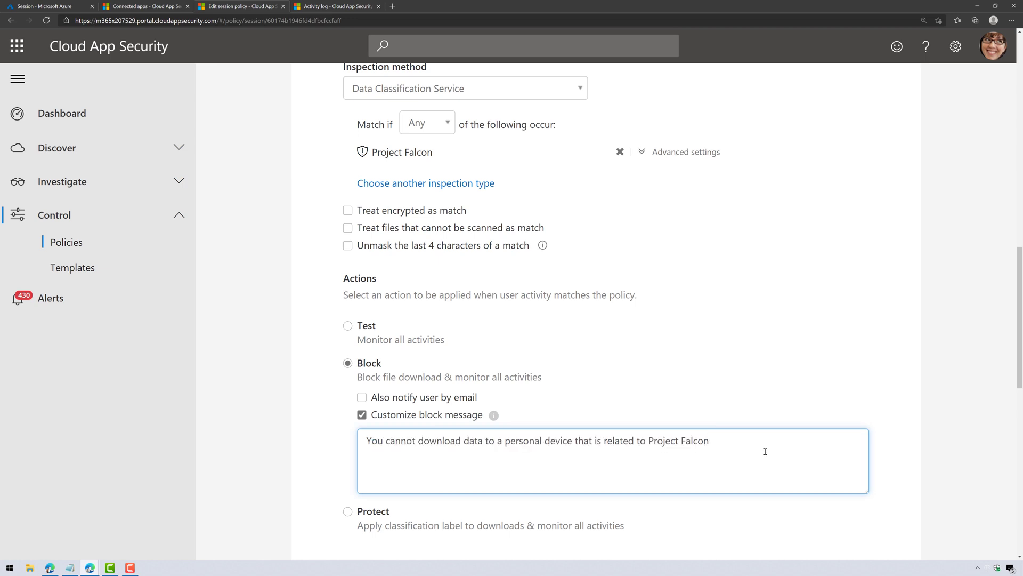
pyautogui.scroll(-10, 762, 452)
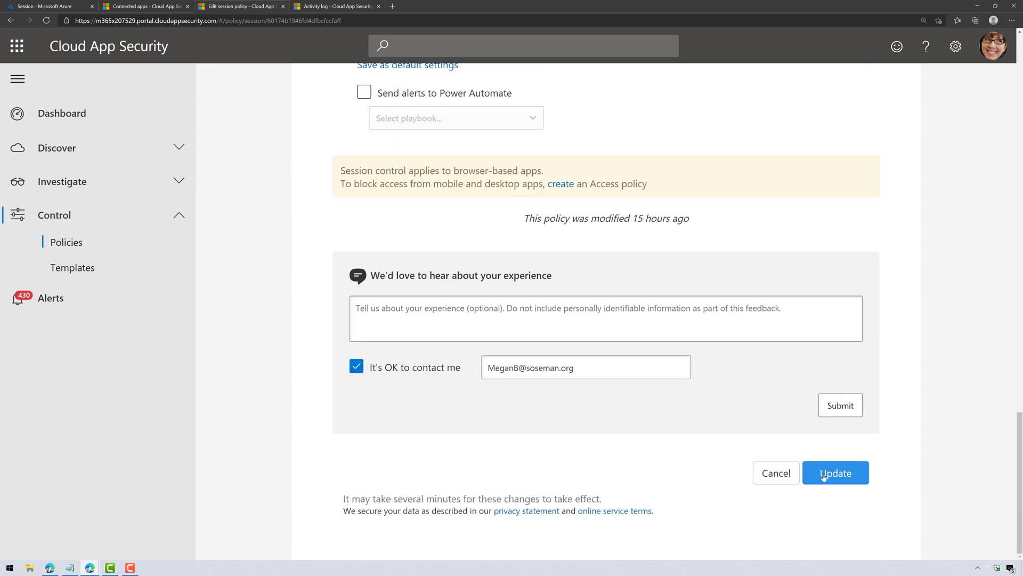
pyautogui.click(824, 478)
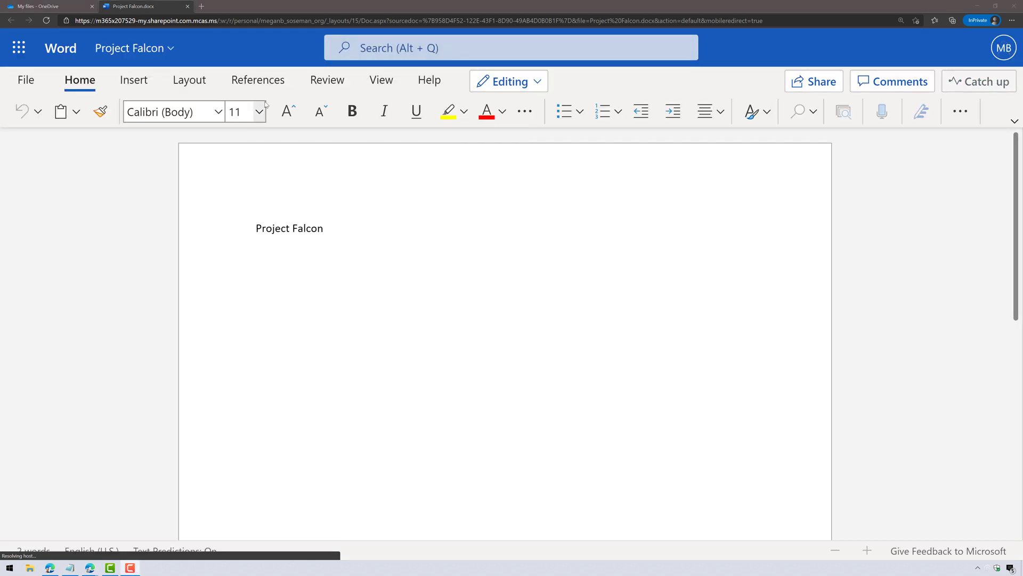
# Step: Close the Project Falcon.docx Word for the web tab
pyautogui.click(187, 5)
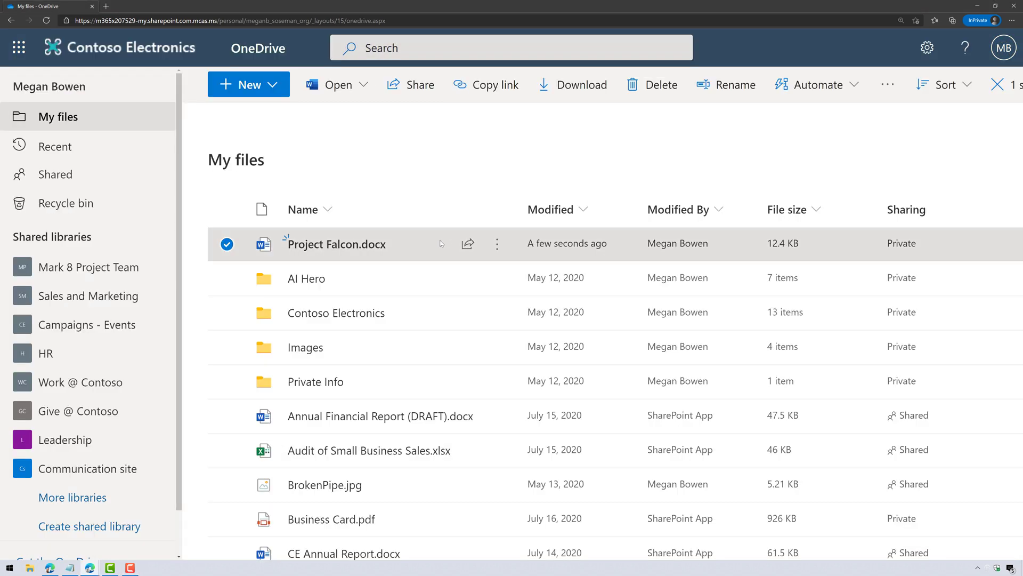
# Step: Try downloading Project Falcon.docx and dismiss the Download blocked dialog showing the custom message
pyautogui.rightClick(441, 244)
pyautogui.click(517, 343)
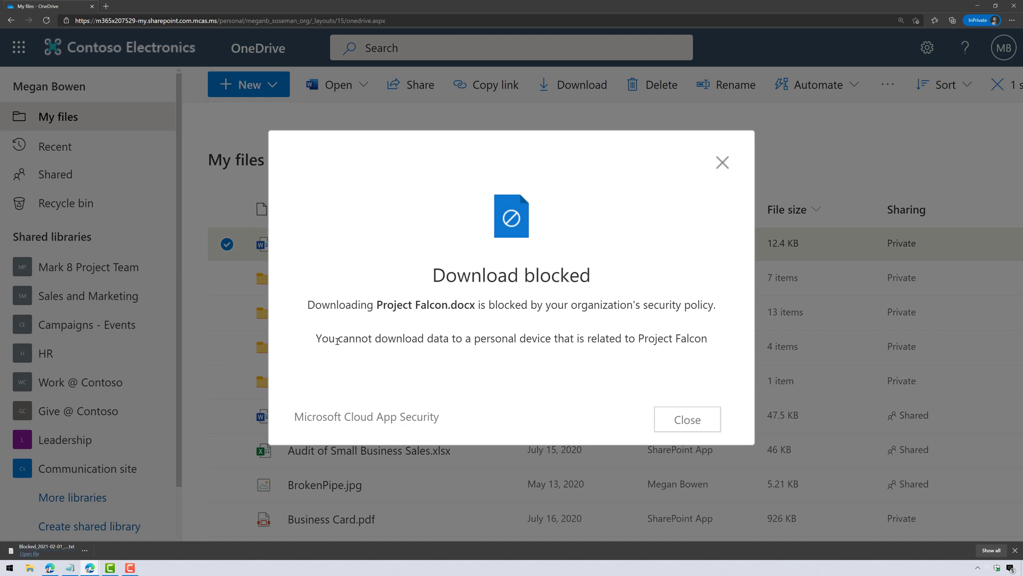
pyautogui.moveTo(316, 339); pyautogui.dragTo(709, 341)
pyautogui.click(452, 350)
pyautogui.click(688, 419)
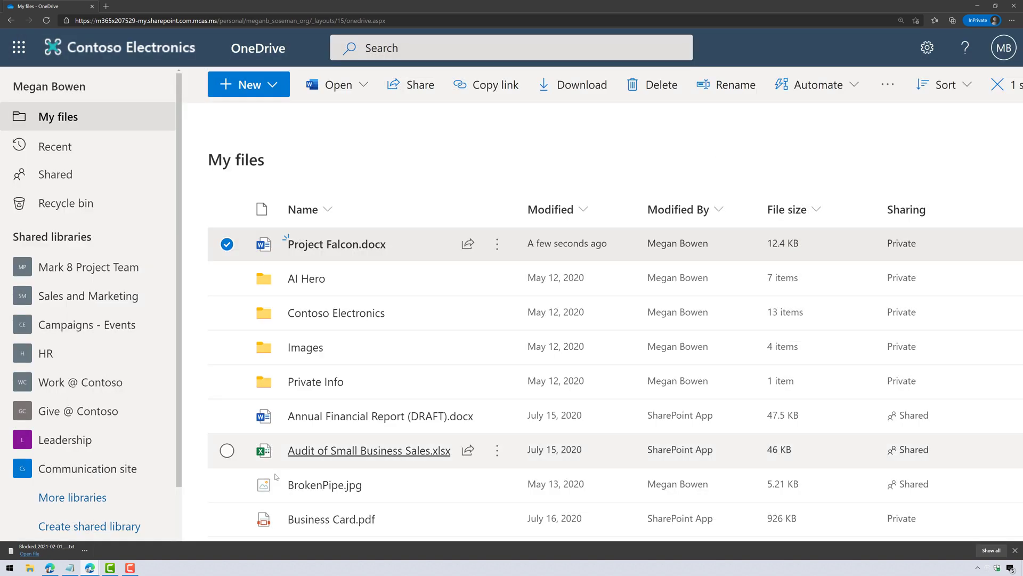
# Step: Read the saved Blocked .txt notice in Notepad, then try downloading Project Falcon.docx again
pyautogui.click(24, 554)
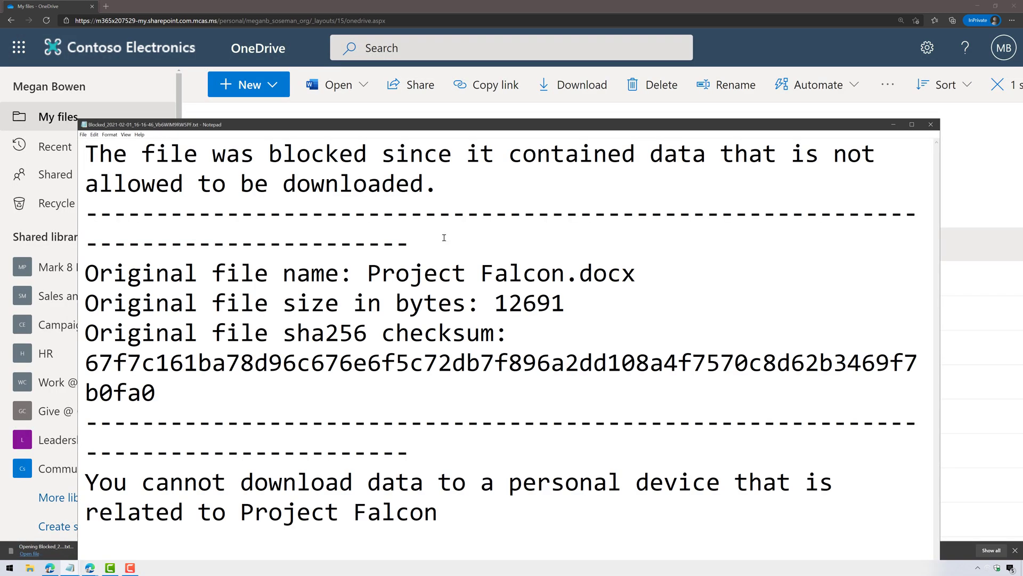
pyautogui.moveTo(156, 153); pyautogui.dragTo(464, 194)
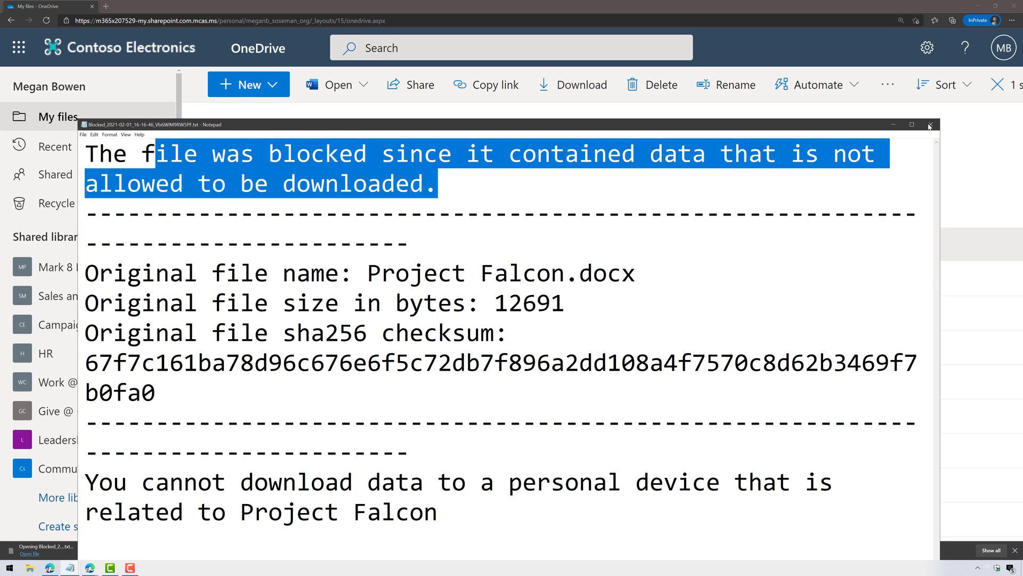
pyautogui.click(930, 124)
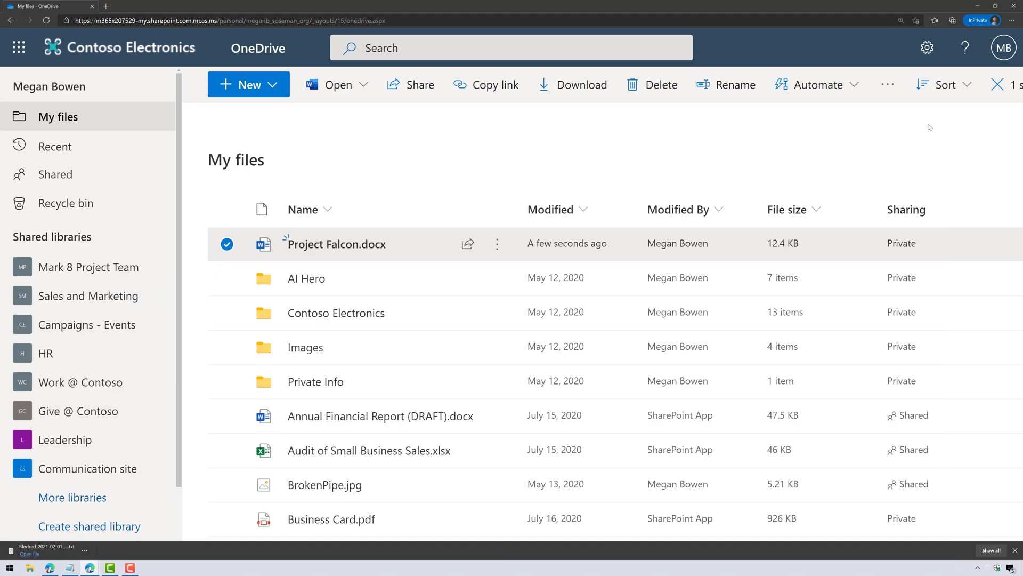
pyautogui.rightClick(437, 250)
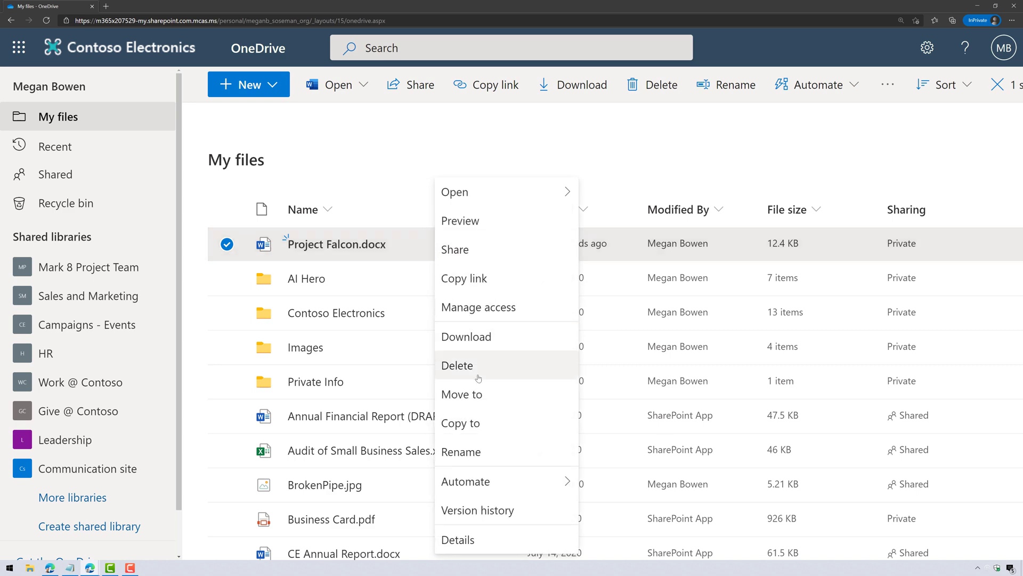
pyautogui.click(481, 337)
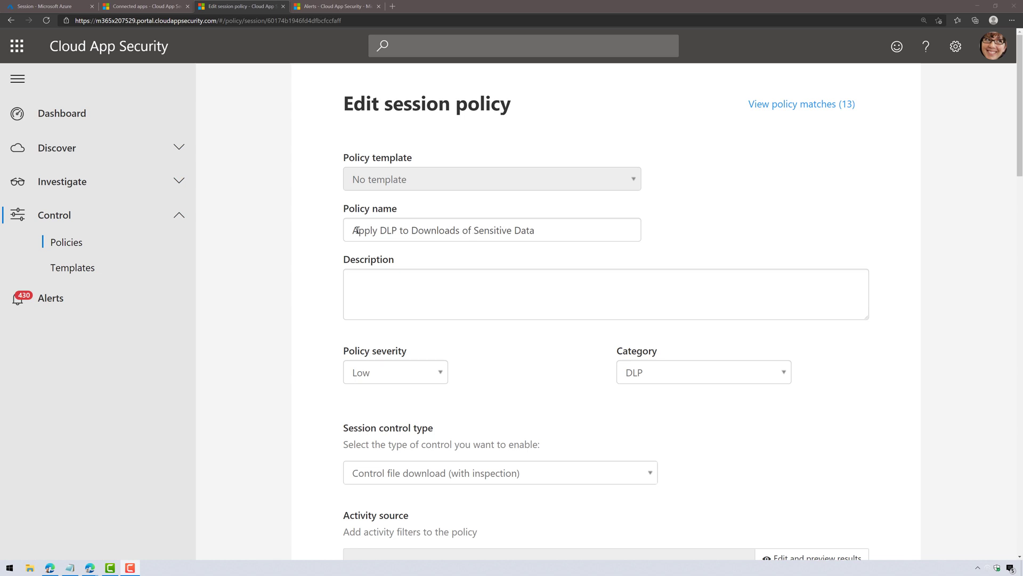
# Step: Review the policy name, device tag filter, Data Classification Service inspection and Project Falcon condition
pyautogui.moveTo(353, 230); pyautogui.dragTo(533, 224)
pyautogui.click(533, 224)
pyautogui.scroll(-3, 863, 365)
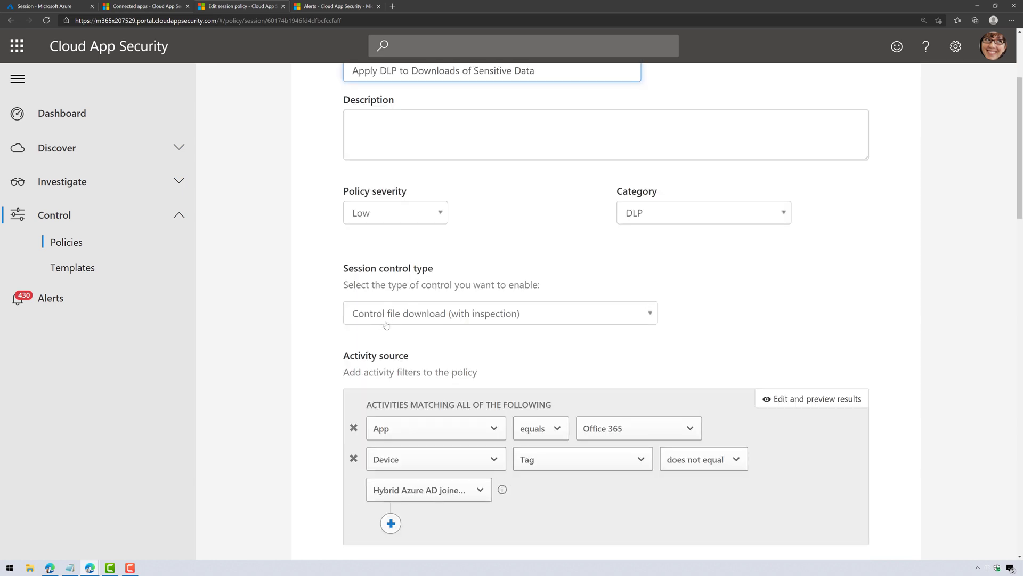
pyautogui.scroll(-2, 534, 319)
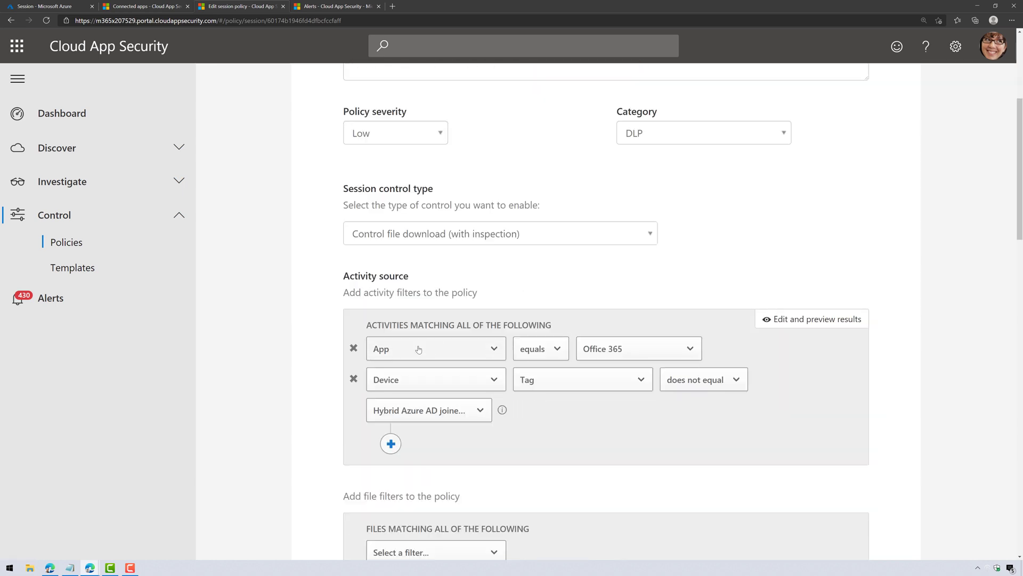
pyautogui.click(462, 415)
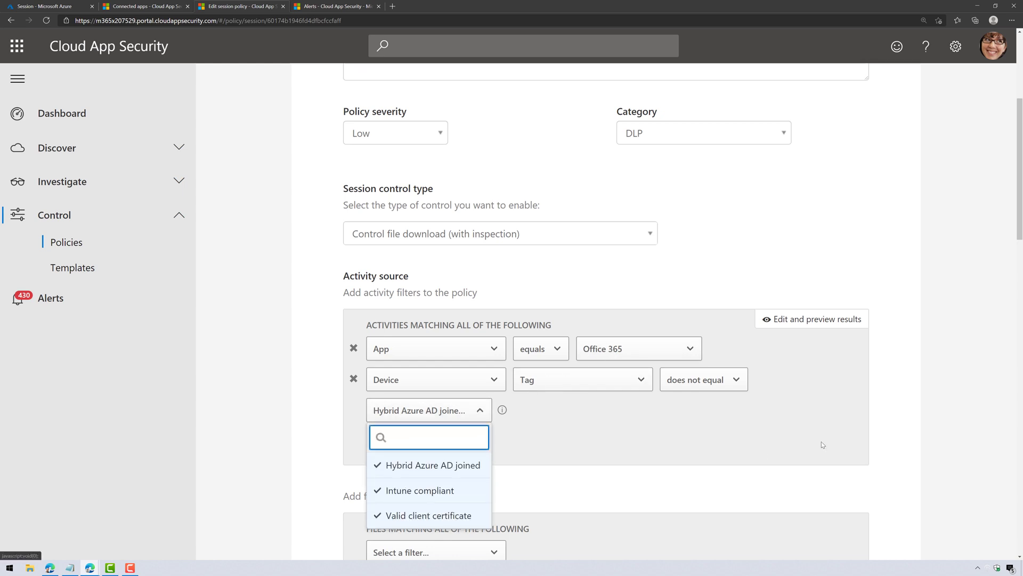
pyautogui.click(794, 427)
pyautogui.scroll(-4, 821, 405)
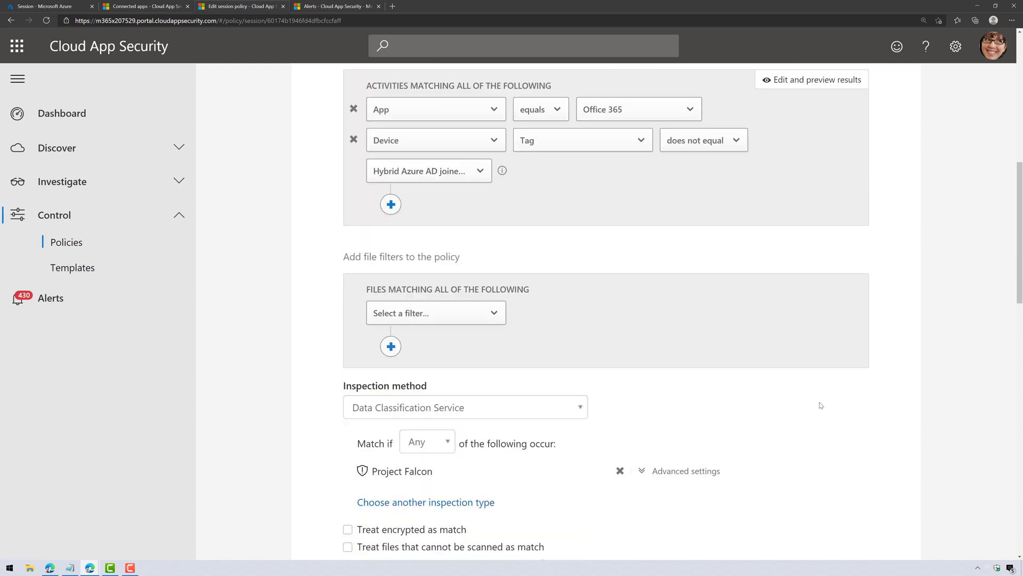
pyautogui.scroll(-1, 504, 331)
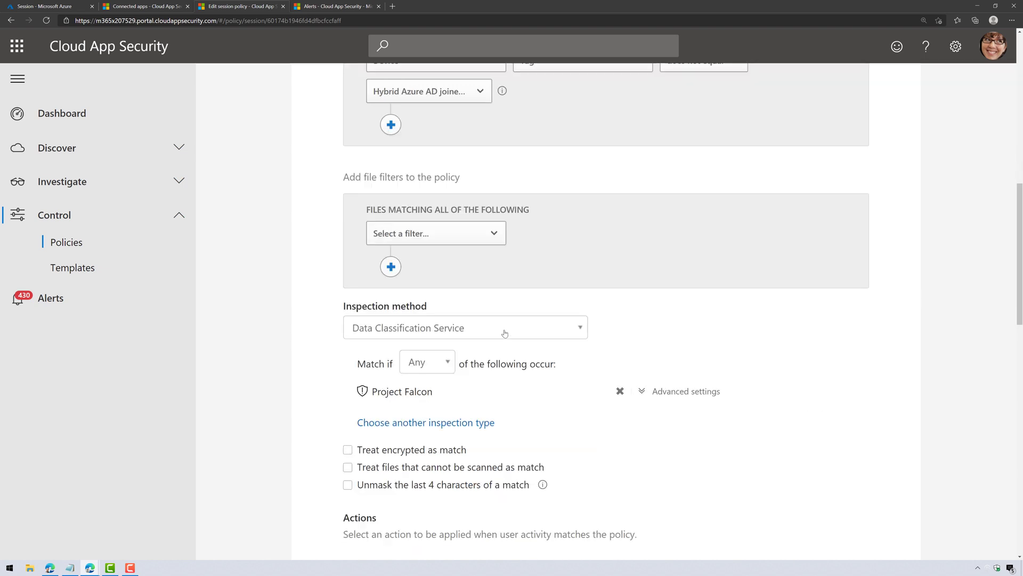
pyautogui.click(465, 328)
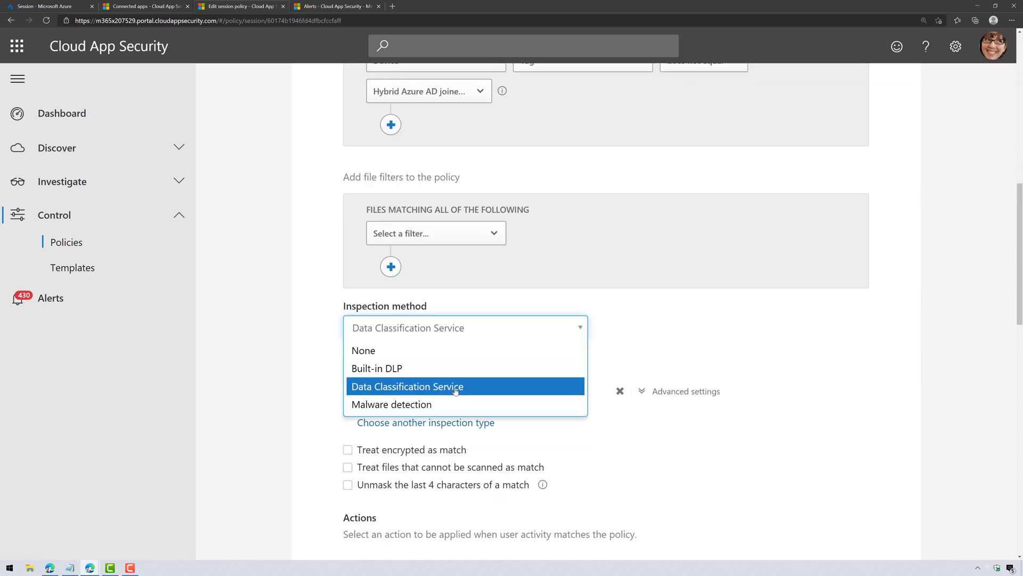
pyautogui.click(803, 382)
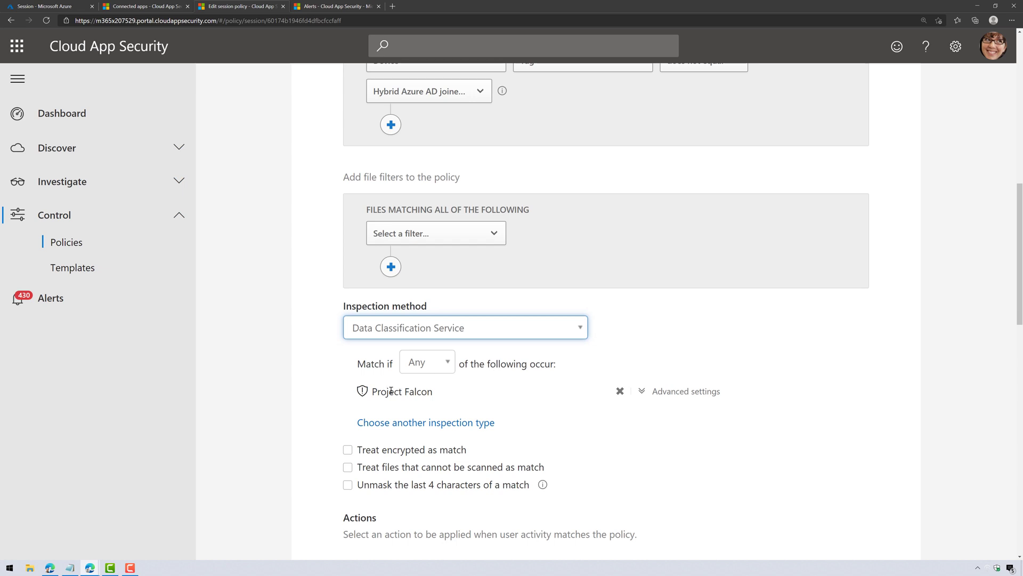
pyautogui.moveTo(377, 394); pyautogui.dragTo(429, 395)
pyautogui.click(449, 397)
# Step: Set the action to Protect with the Highly Confidential-Project - Falcon label and save with Update
pyautogui.scroll(-2, 924, 399)
pyautogui.scroll(-3, 924, 399)
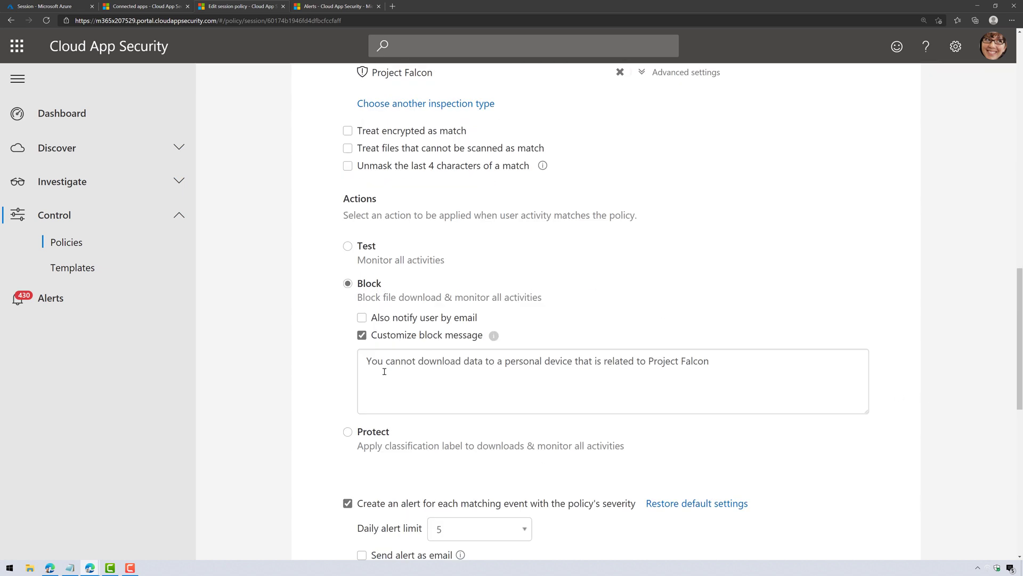
pyautogui.click(376, 432)
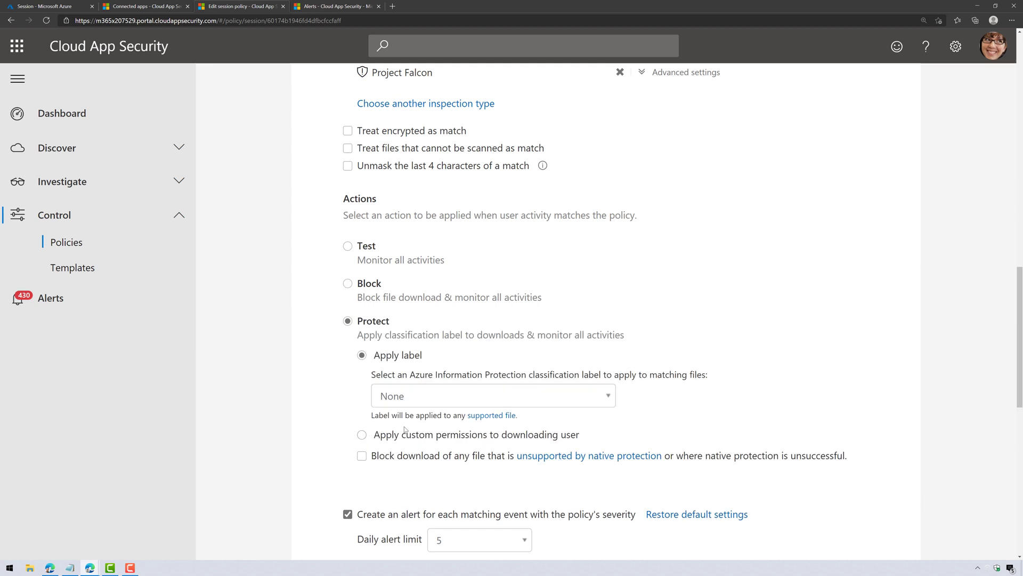
pyautogui.click(584, 399)
pyautogui.click(560, 436)
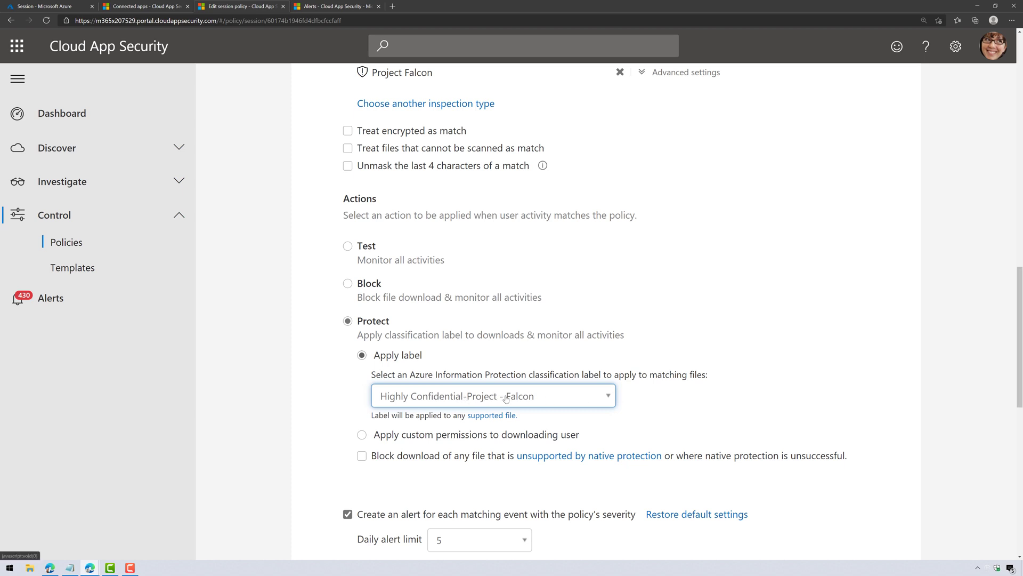
pyautogui.scroll(-9, 688, 431)
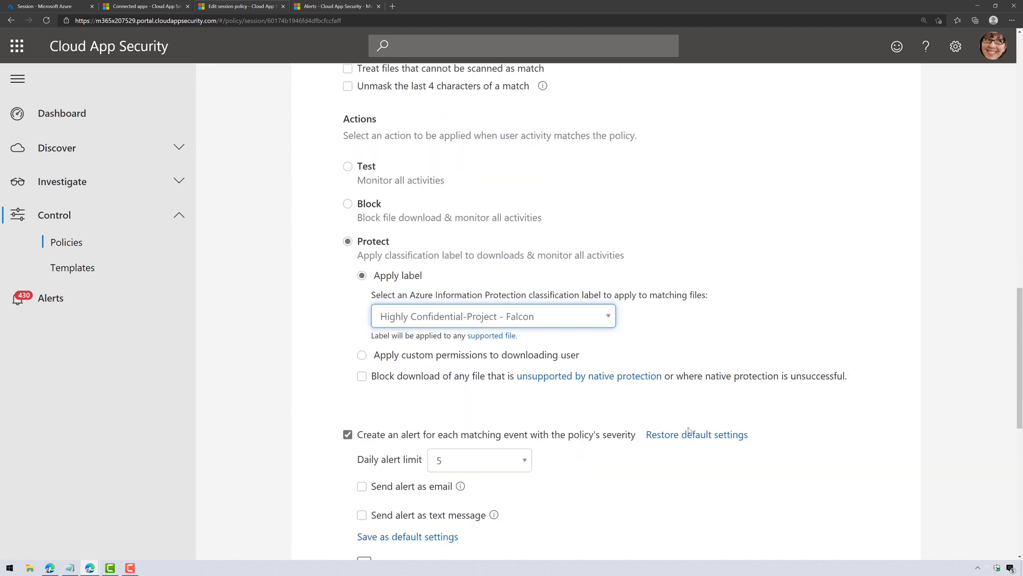
pyautogui.click(851, 544)
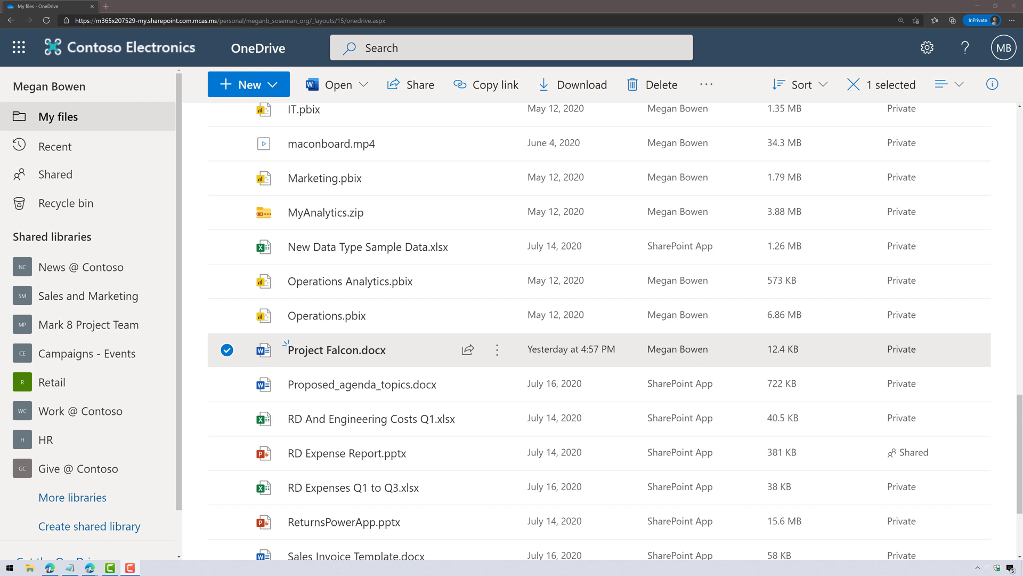
# Step: Download and open Project Falcon.docx, which makes desktop Word ask for sign-in, then return to the browser
pyautogui.moveTo(394, 356)
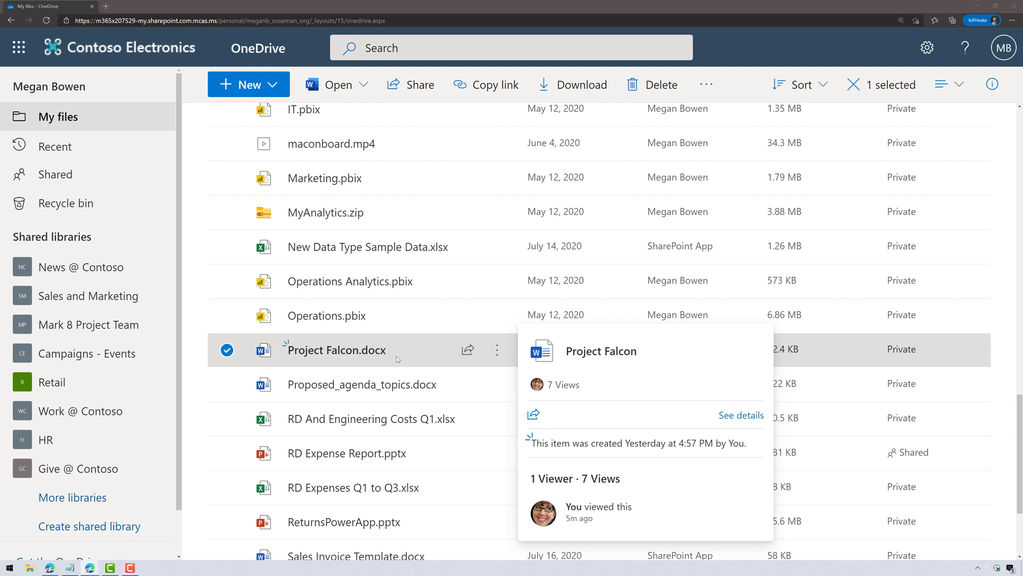
pyautogui.rightClick(396, 356)
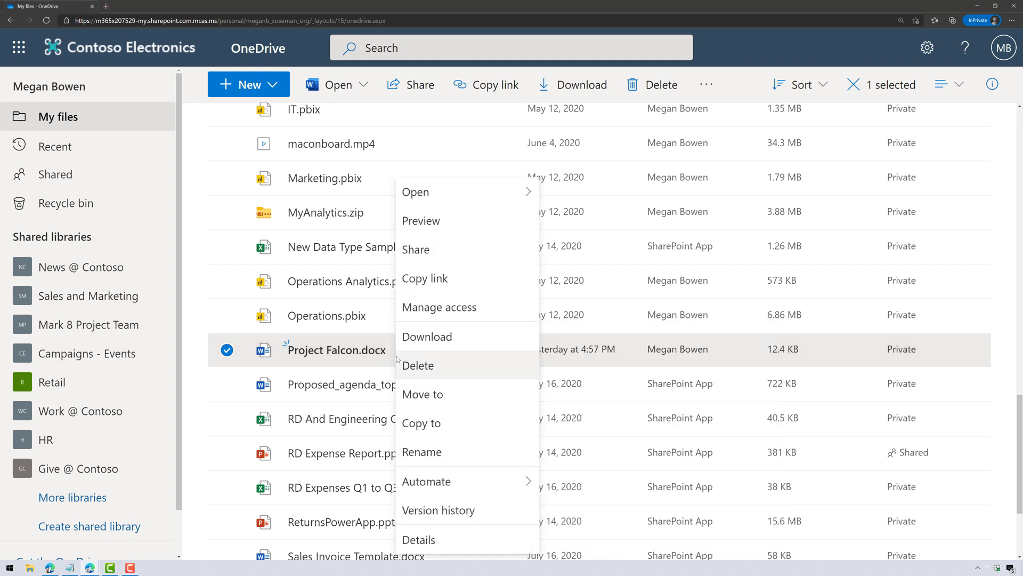
pyautogui.click(468, 335)
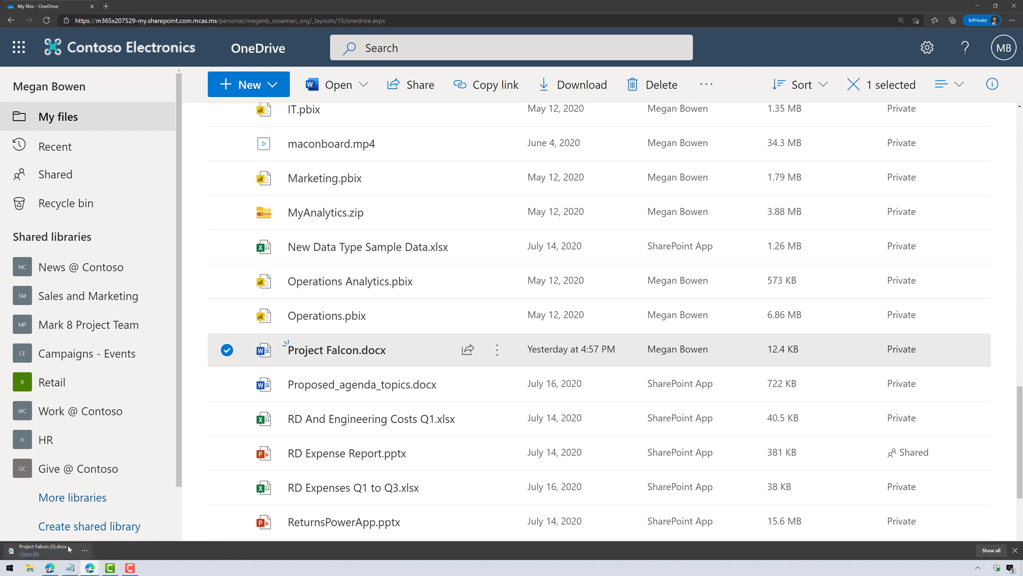
pyautogui.click(35, 555)
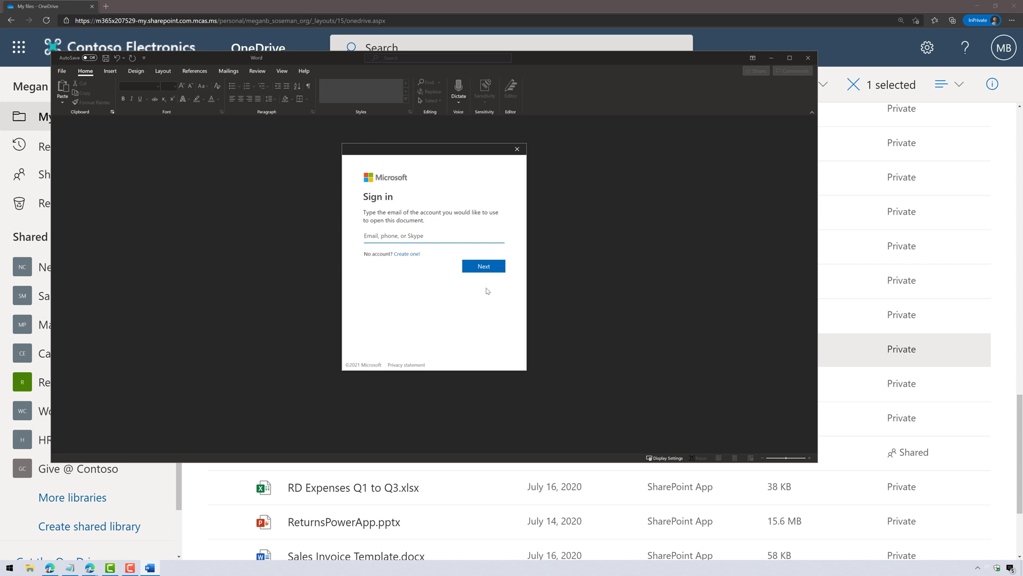
pyautogui.click(438, 14)
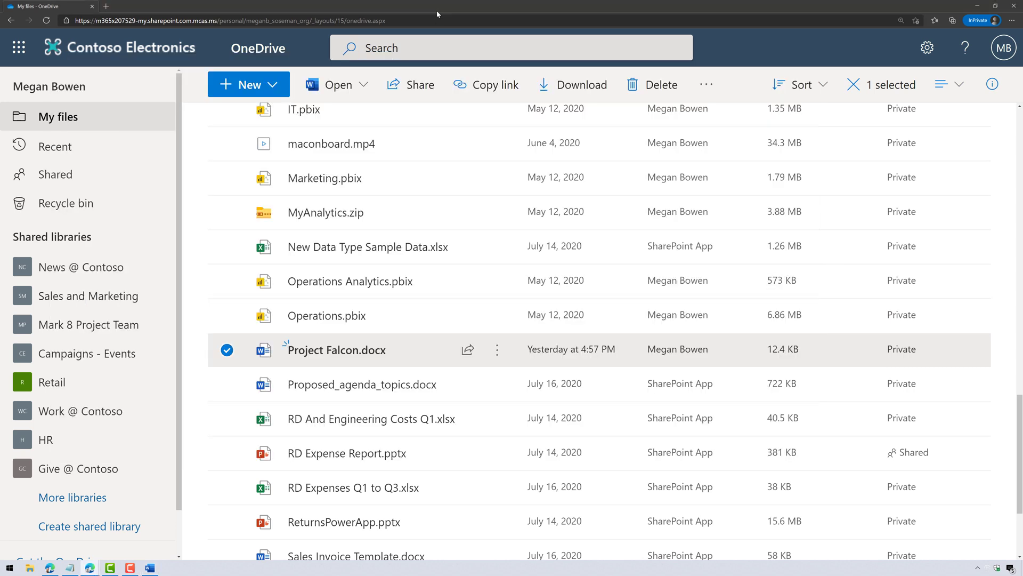
# Step: Return to Cloud App Security and open the Apply DLP to Downloads of Sensitive Data conditional access policy
pyautogui.click(977, 6)
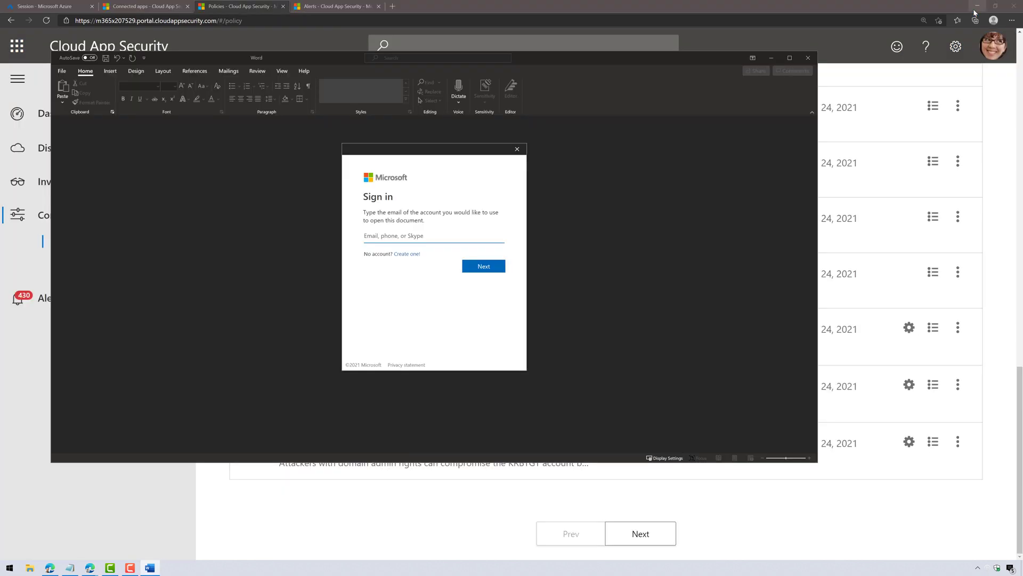
pyautogui.click(482, 37)
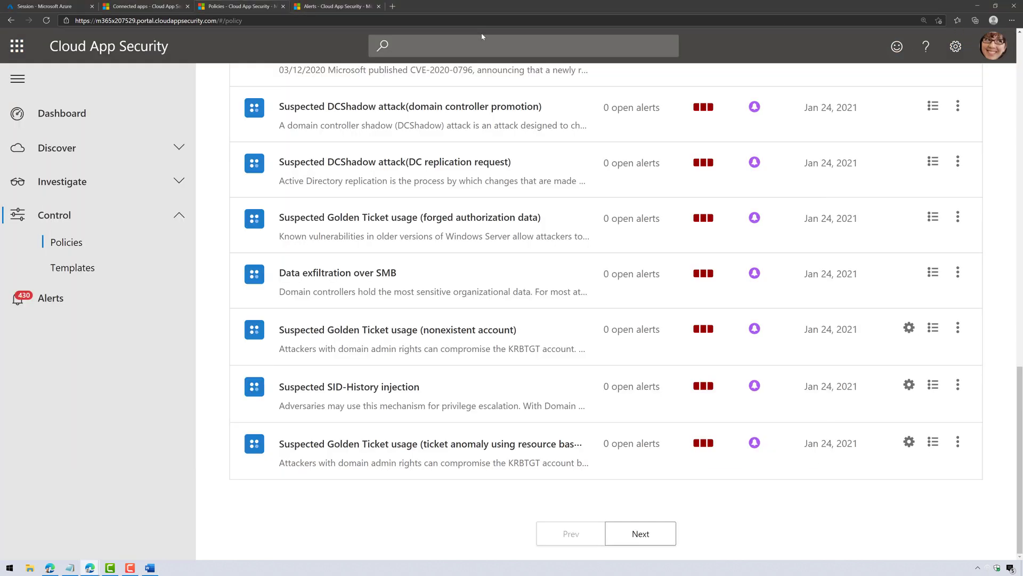
pyautogui.scroll(15, 511, 510)
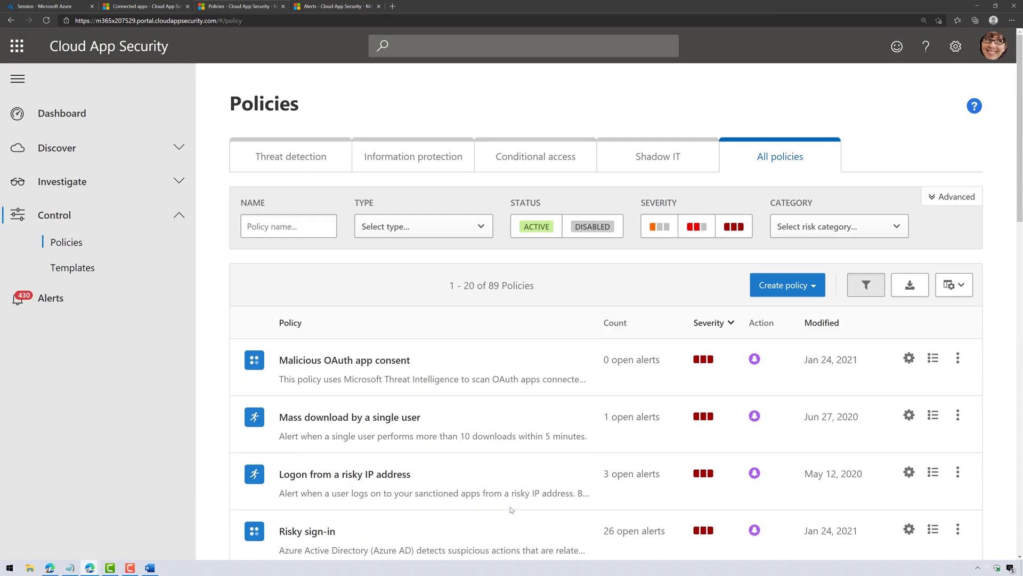
pyautogui.click(534, 157)
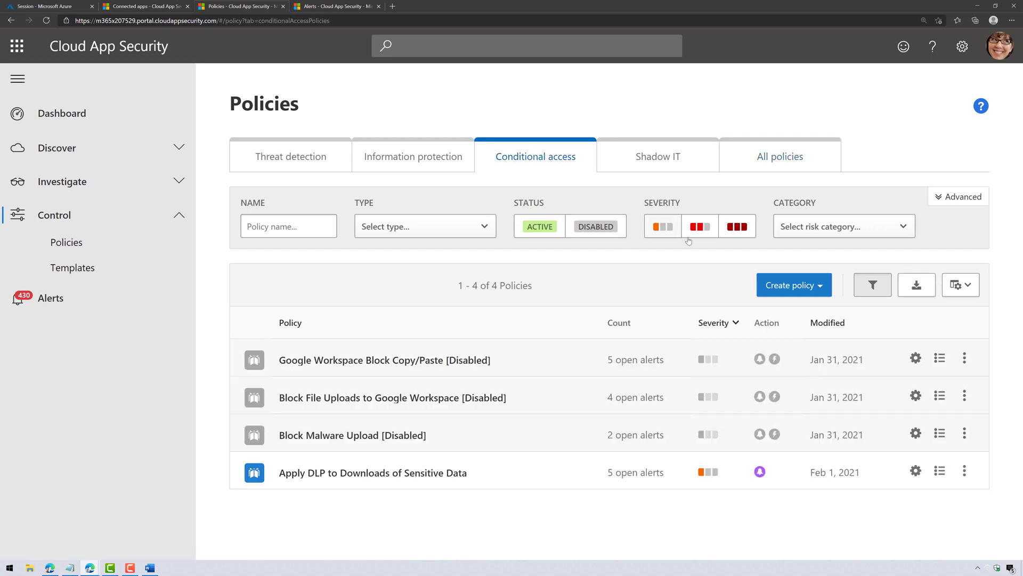
pyautogui.click(394, 474)
# Step: Review the activity filters, adding then removing empty conditions so they stay unchanged
pyautogui.scroll(-4, 587, 373)
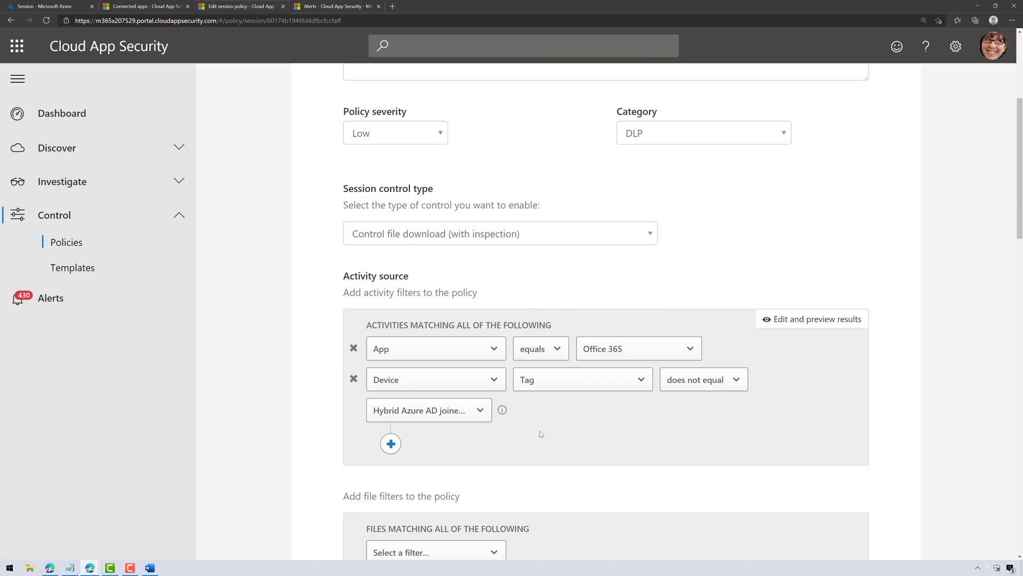
pyautogui.scroll(-3, 541, 433)
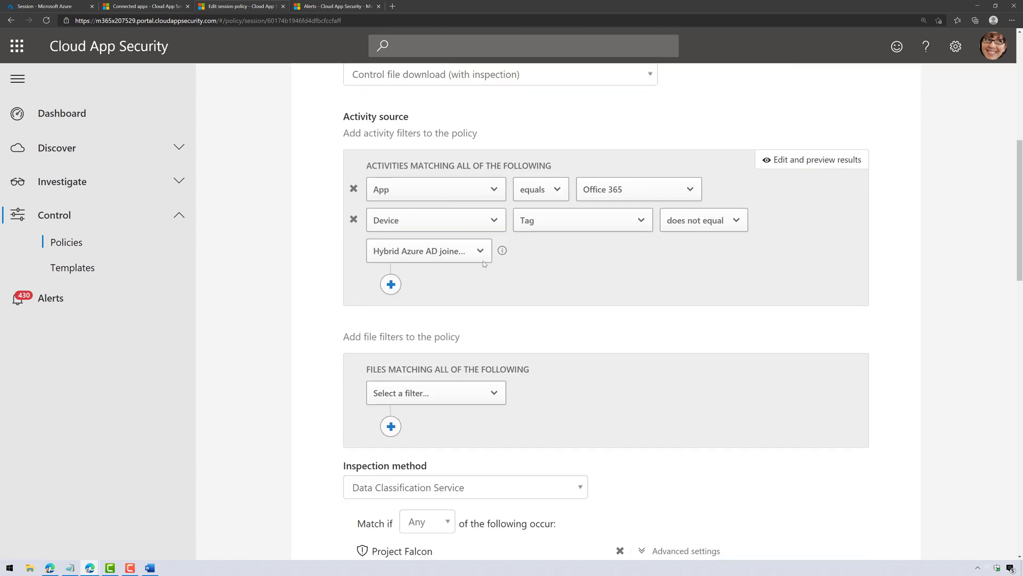
pyautogui.click(391, 285)
pyautogui.click(448, 282)
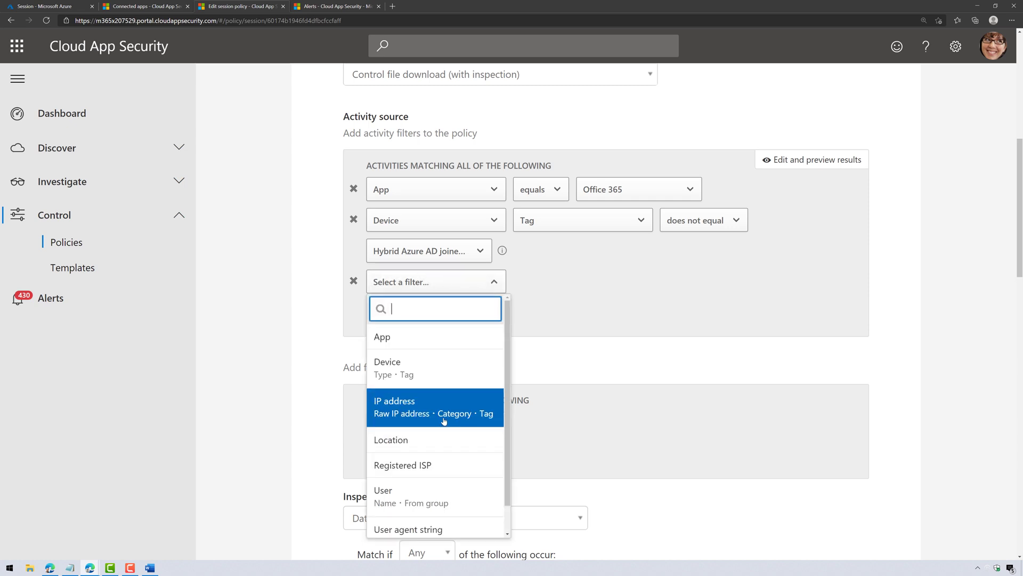
pyautogui.click(612, 363)
pyautogui.click(353, 281)
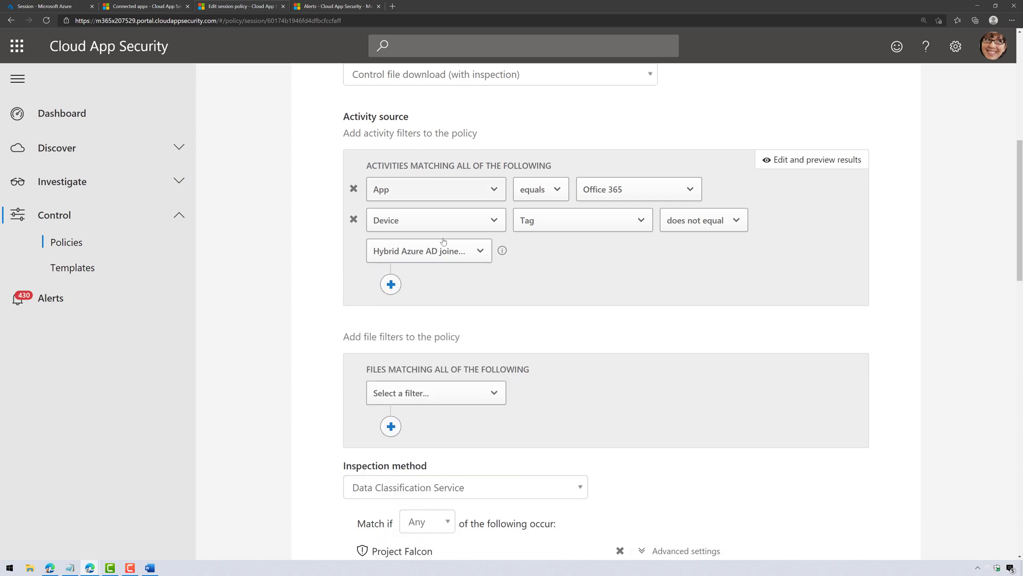
pyautogui.scroll(-3, 526, 308)
pyautogui.scroll(10, 526, 373)
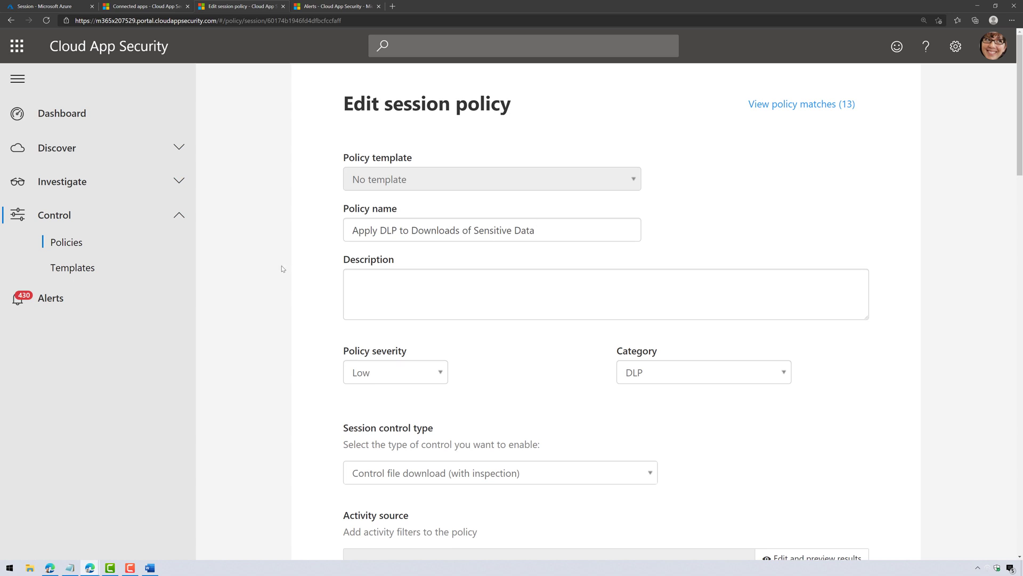
# Step: Open the 8:18 AM Block Downloads of Sensitive Data alert and go to its activity log
pyautogui.click(96, 298)
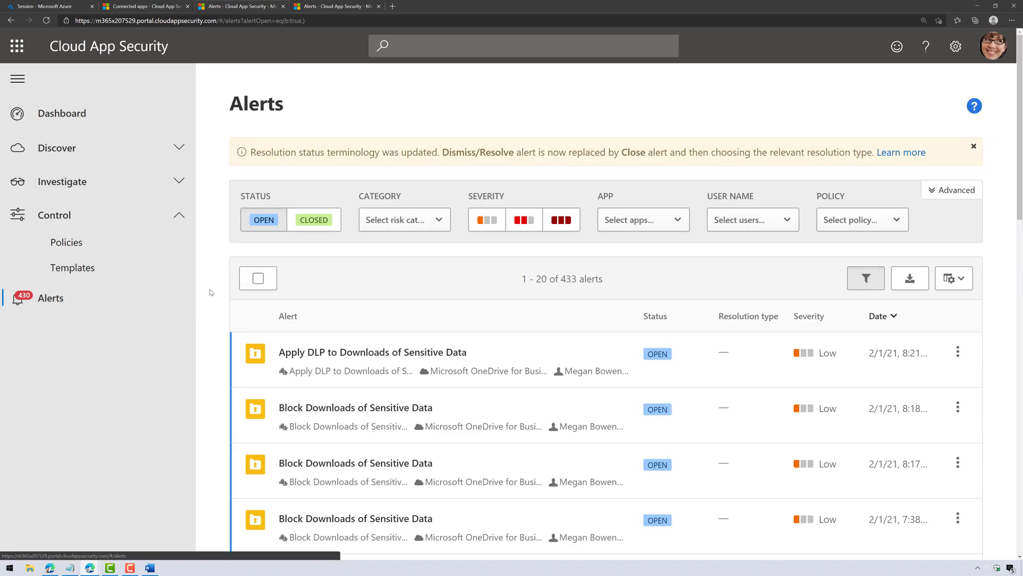
pyautogui.scroll(-1, 214, 292)
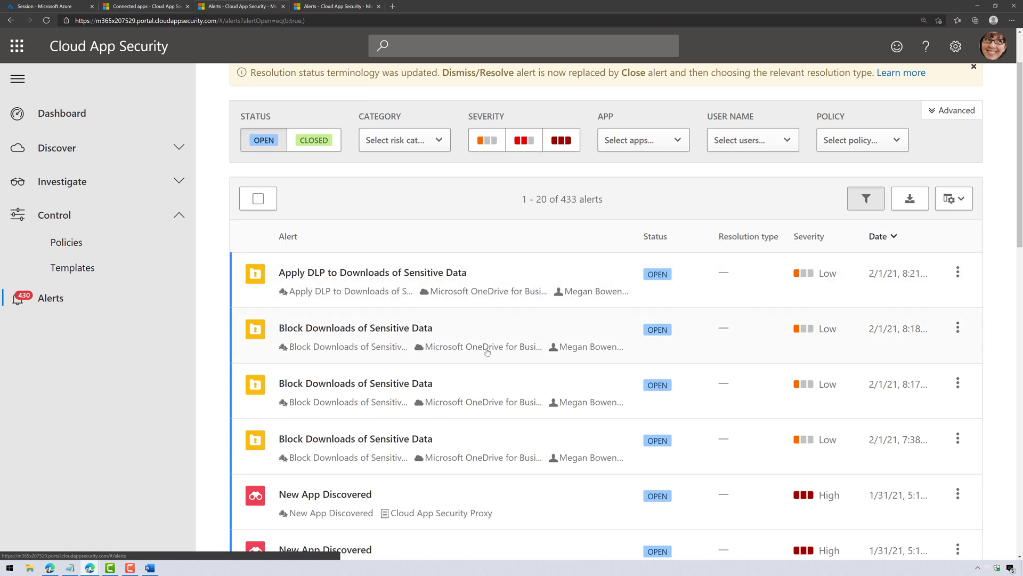
pyautogui.click(493, 323)
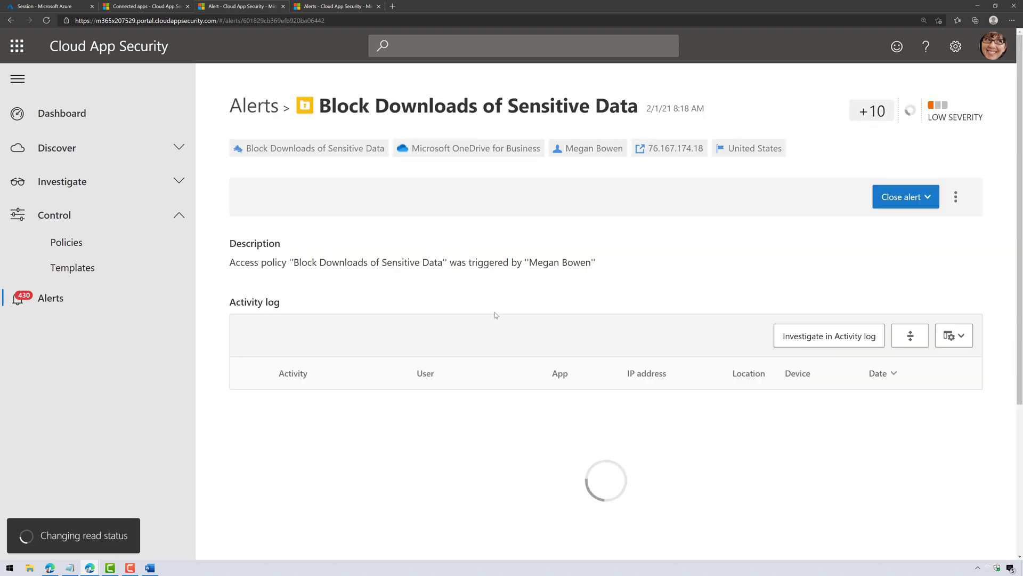
pyautogui.scroll(-1, 469, 311)
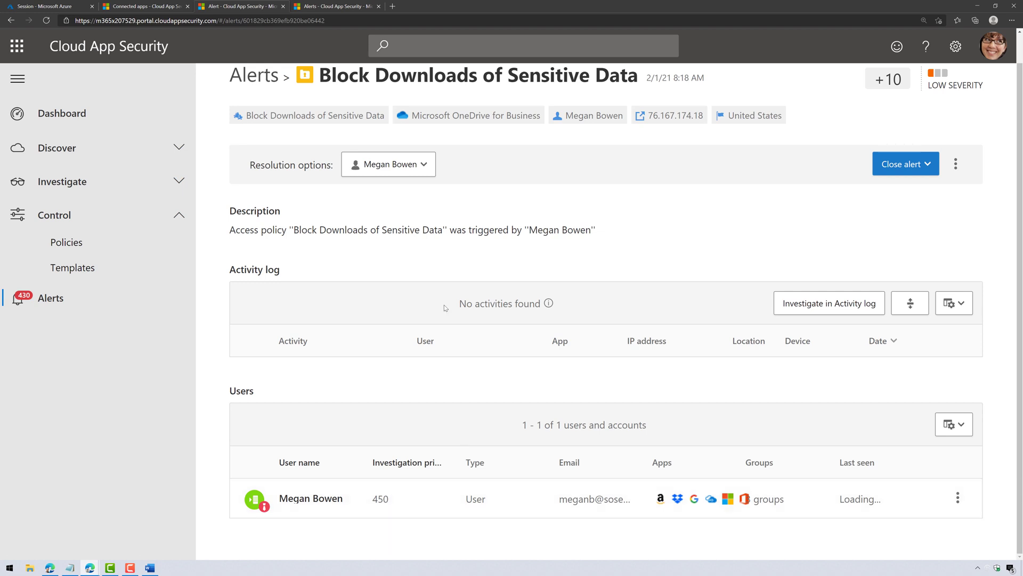
pyautogui.scroll(1, 445, 308)
pyautogui.click(139, 183)
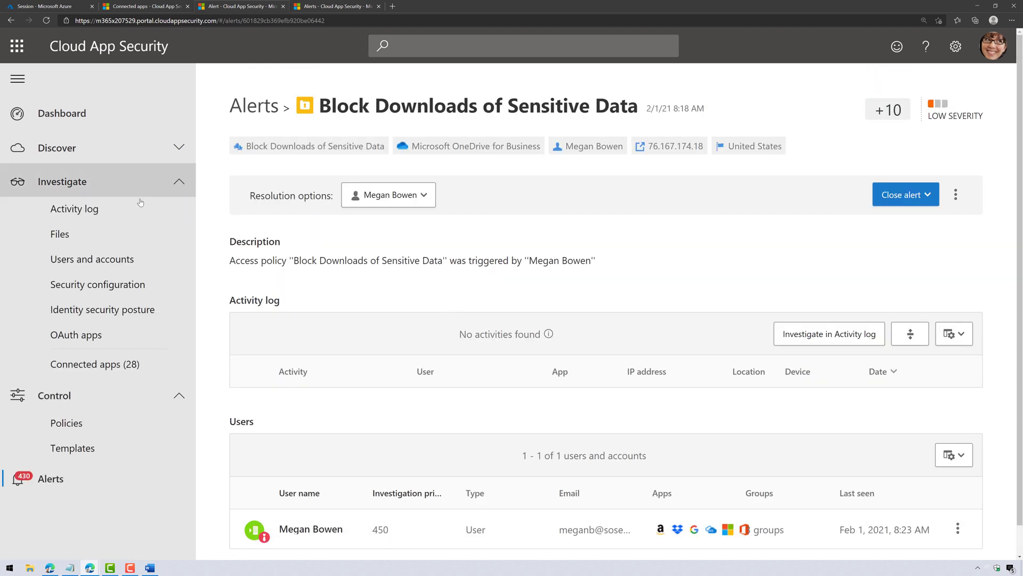
pyautogui.click(141, 203)
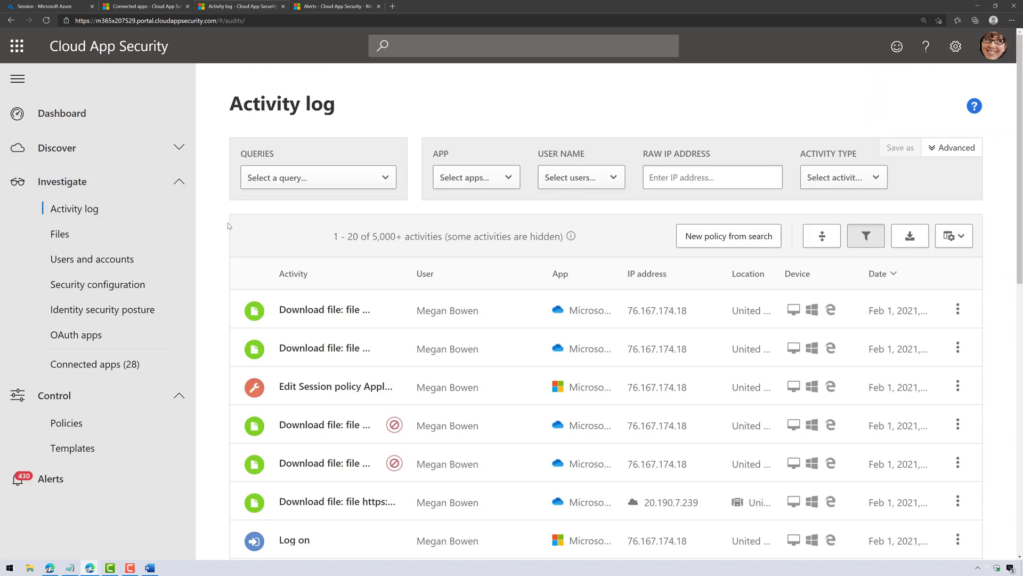
# Step: Expand the protected 8:23 AM and blocked 8:16 AM Project Falcon.docx download entries
pyautogui.click(335, 325)
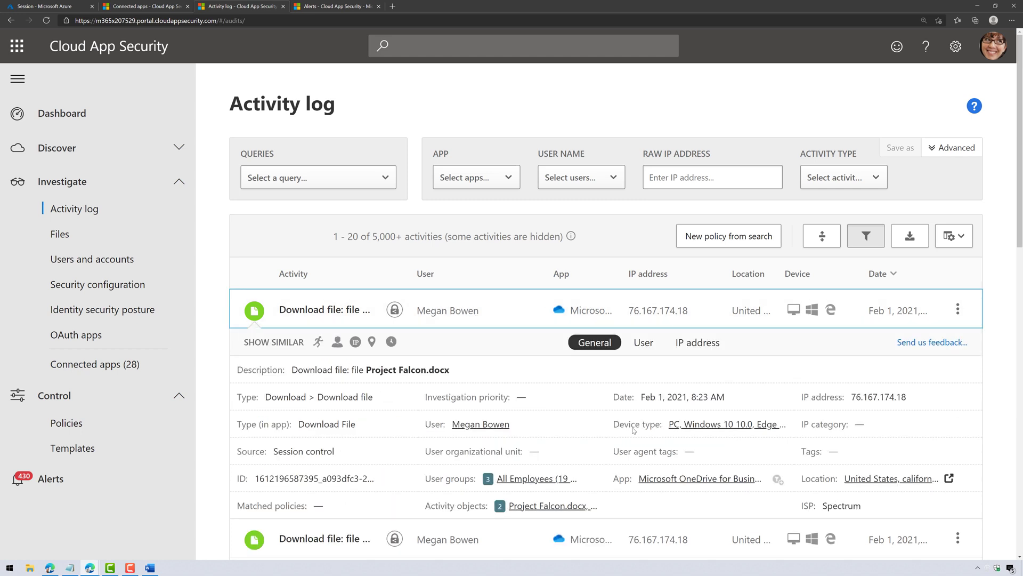
pyautogui.moveTo(400, 311)
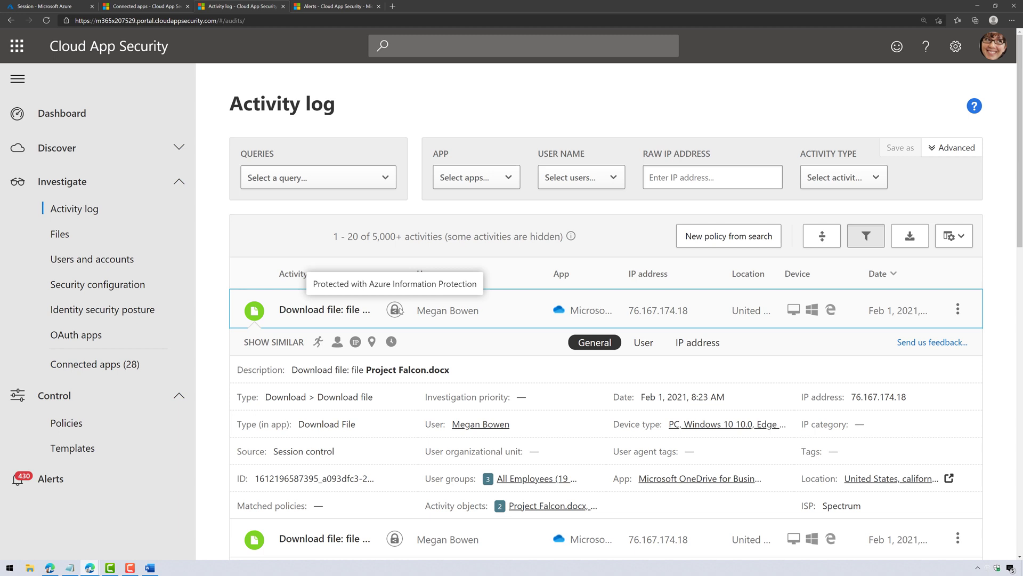
pyautogui.scroll(-5, 394, 315)
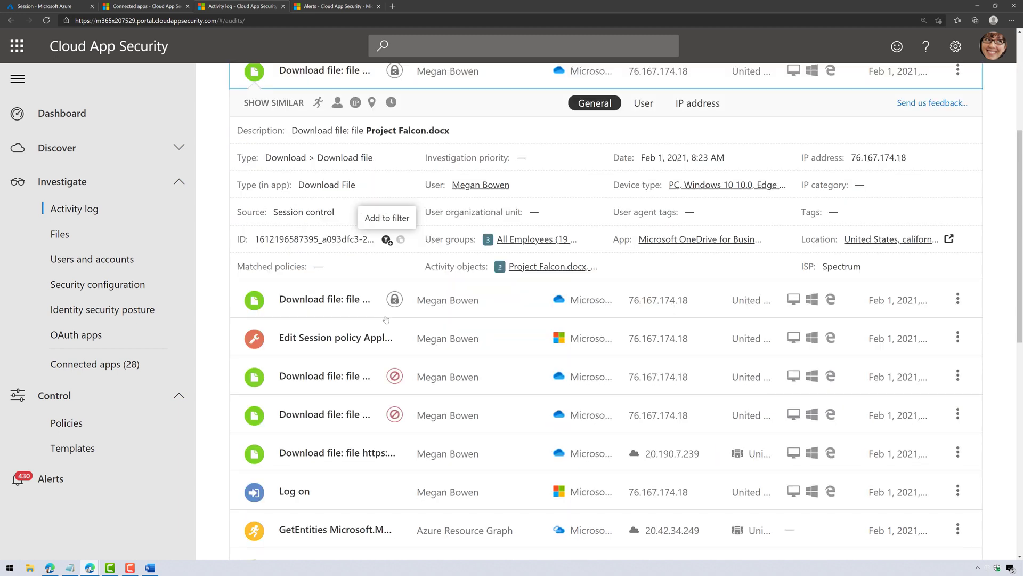
pyautogui.click(339, 390)
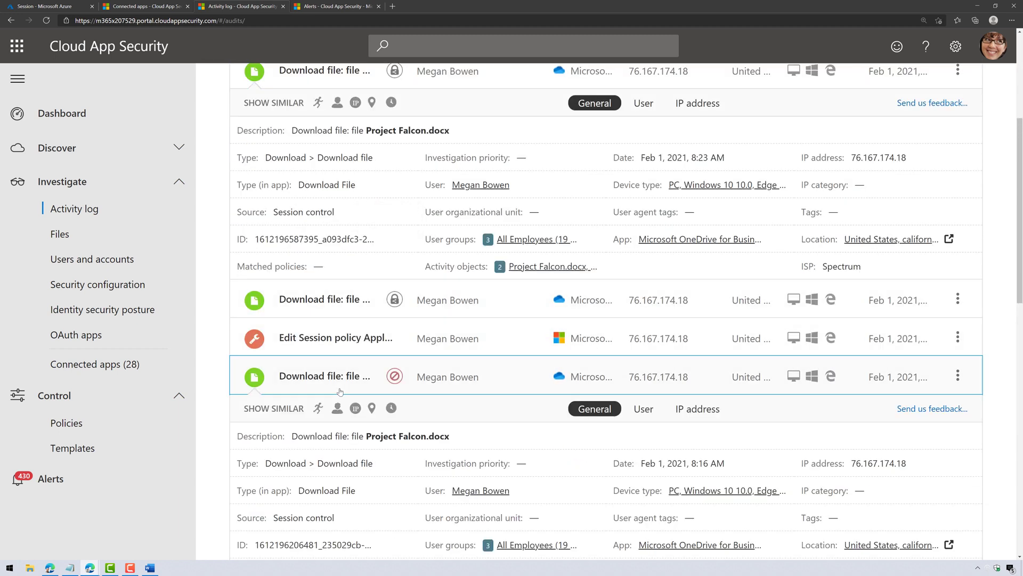
pyautogui.scroll(-2, 384, 452)
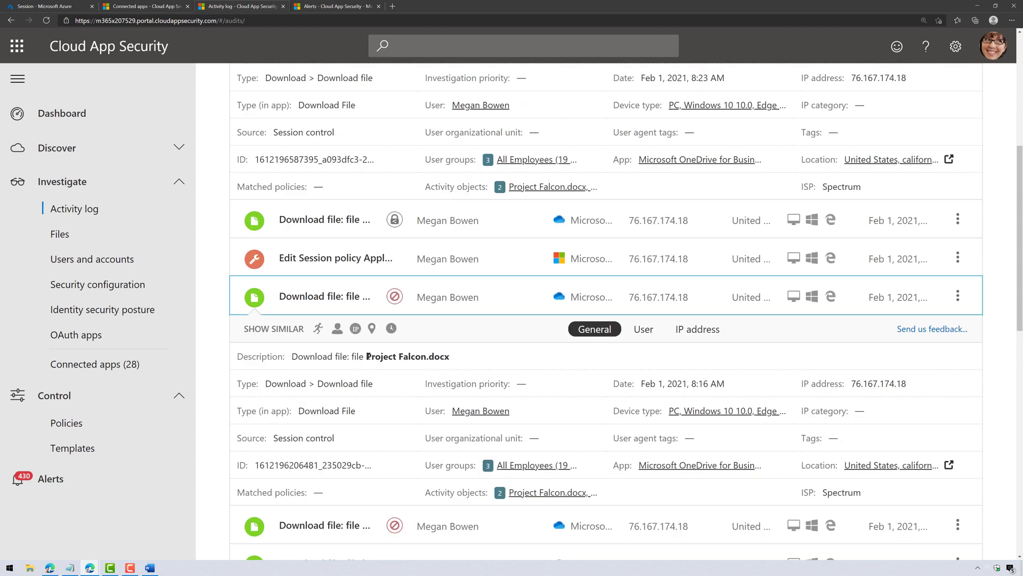